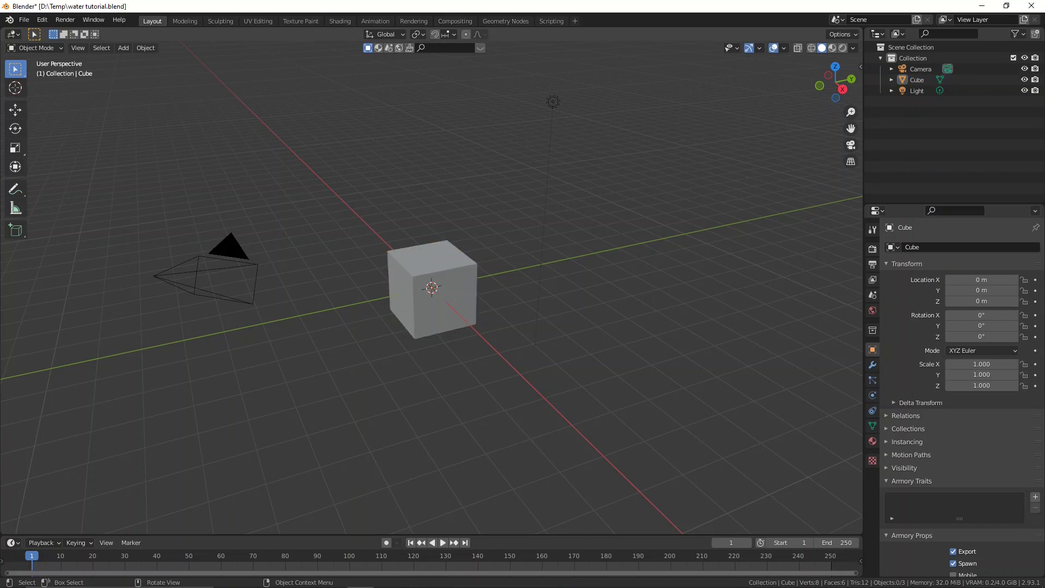
middle_click_drag(400, 274, 439, 295)
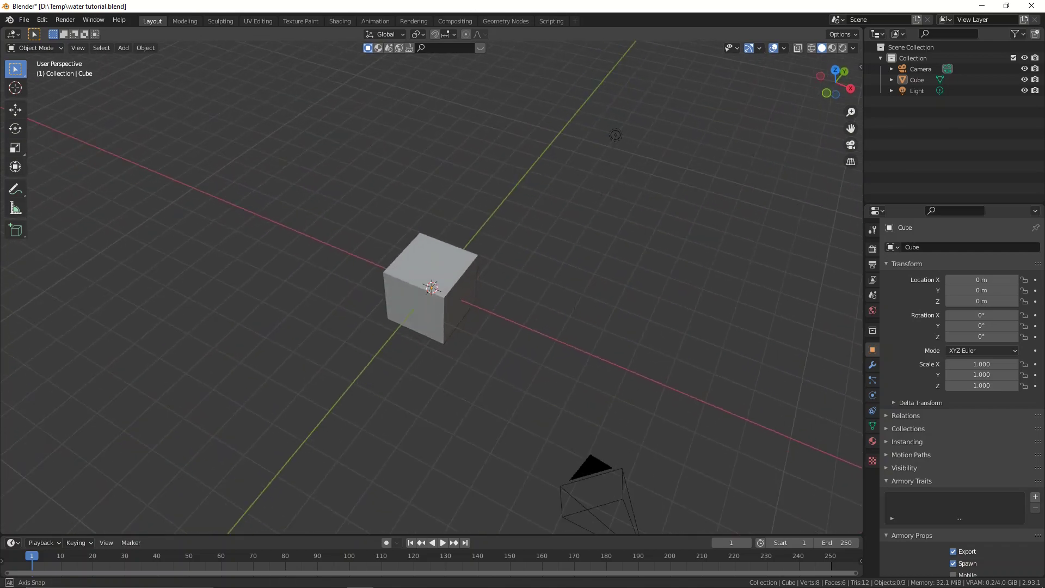
scroll(440, 296, "up", 3)
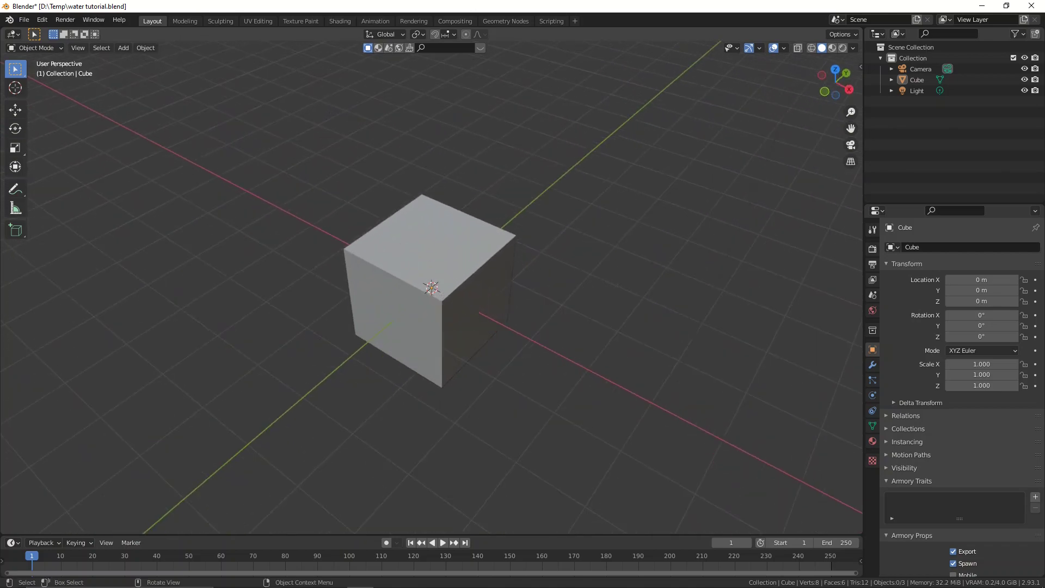
scroll(442, 296, "down", 3)
middle_click_drag(442, 296, 402, 279)
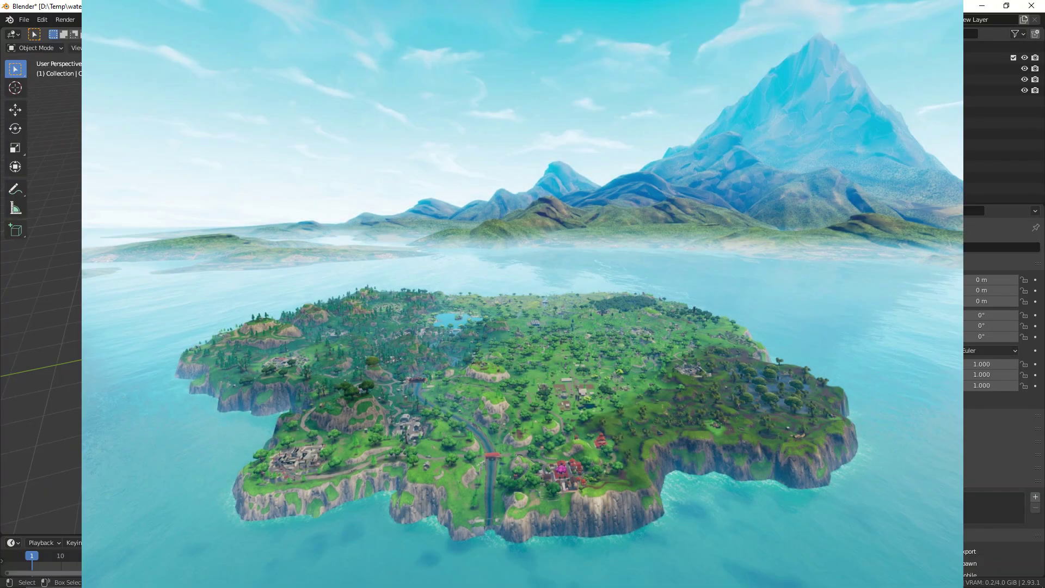
middle_click_drag(402, 279, 439, 282)
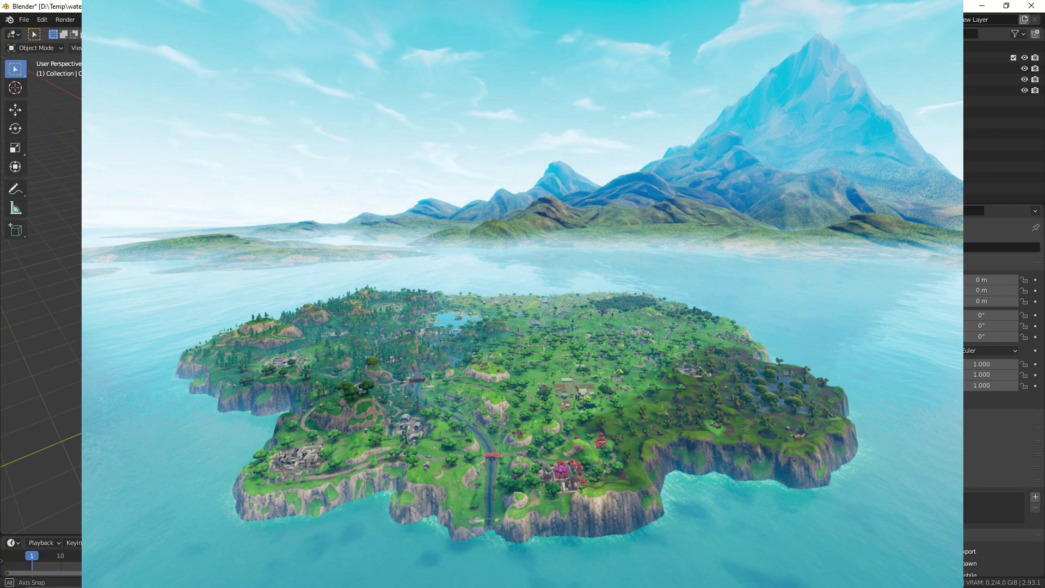
middle_click_drag(572, 296, 604, 300)
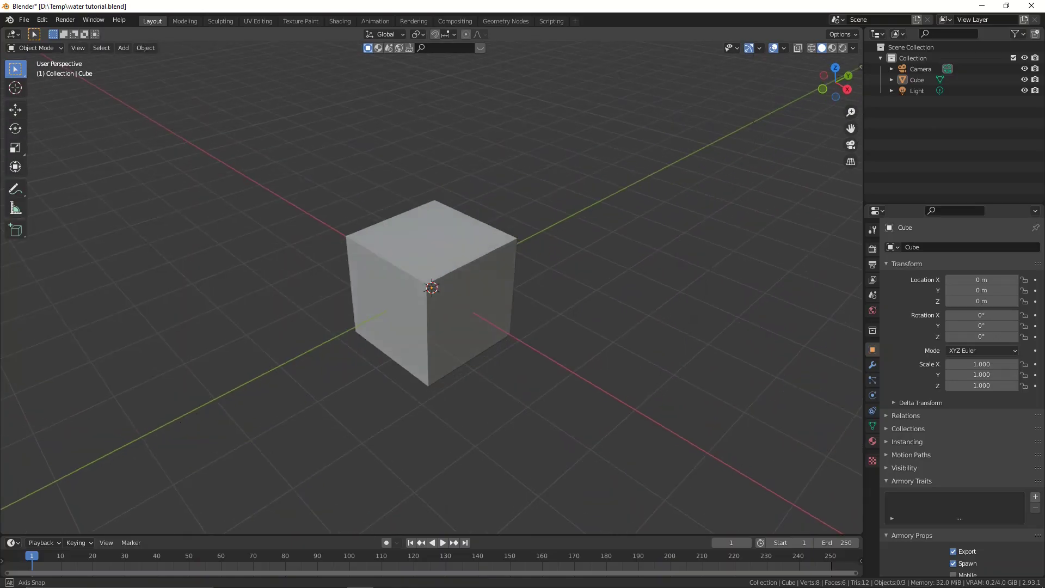
Replace the default cube with a plane at the origin scaled uniformly to about 5.73.
left_click(430, 245)
key("Delete")
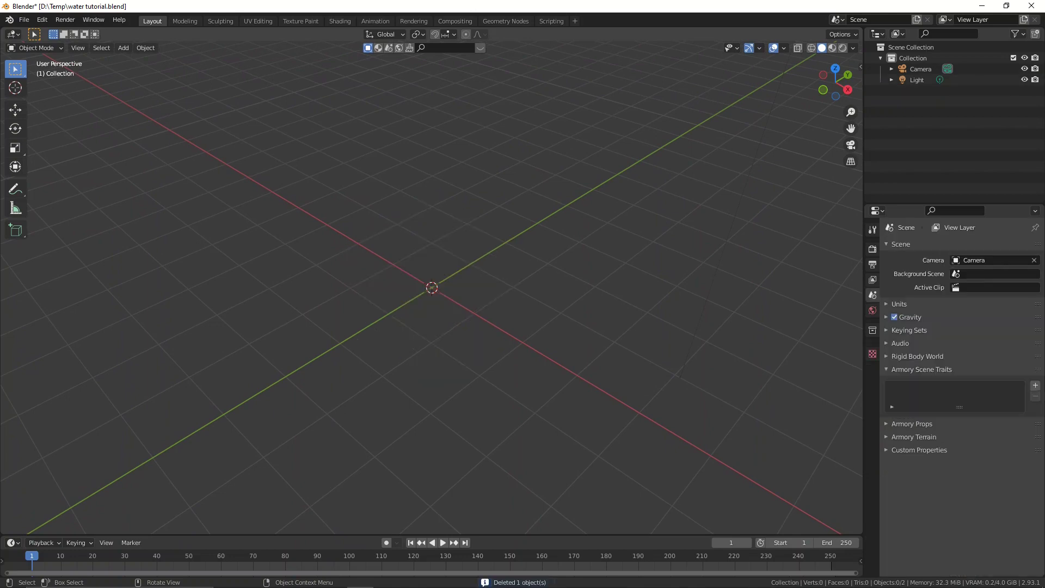
key("shift+a")
left_click(538, 291)
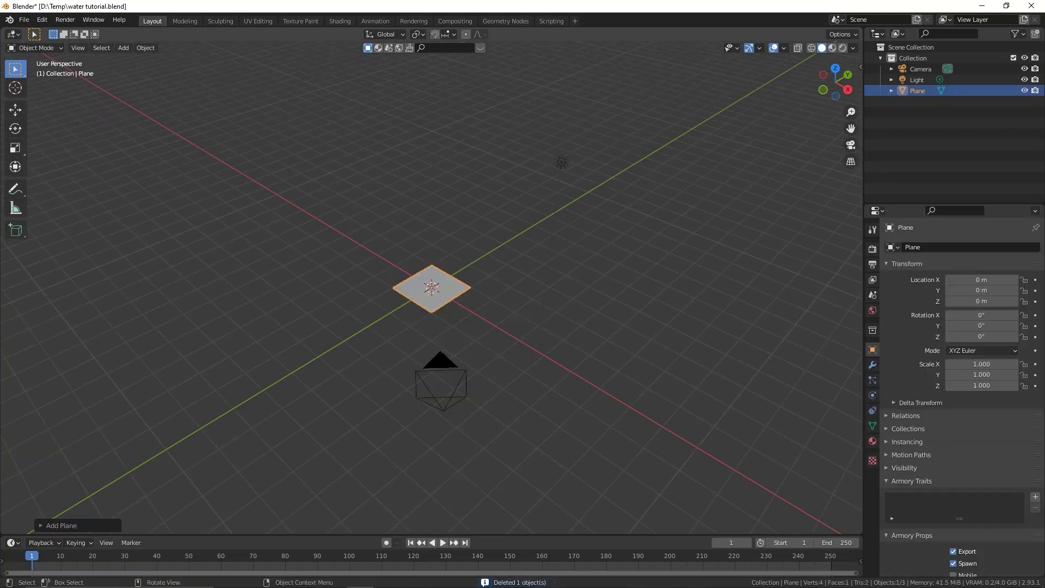
key("s")
key("Return")
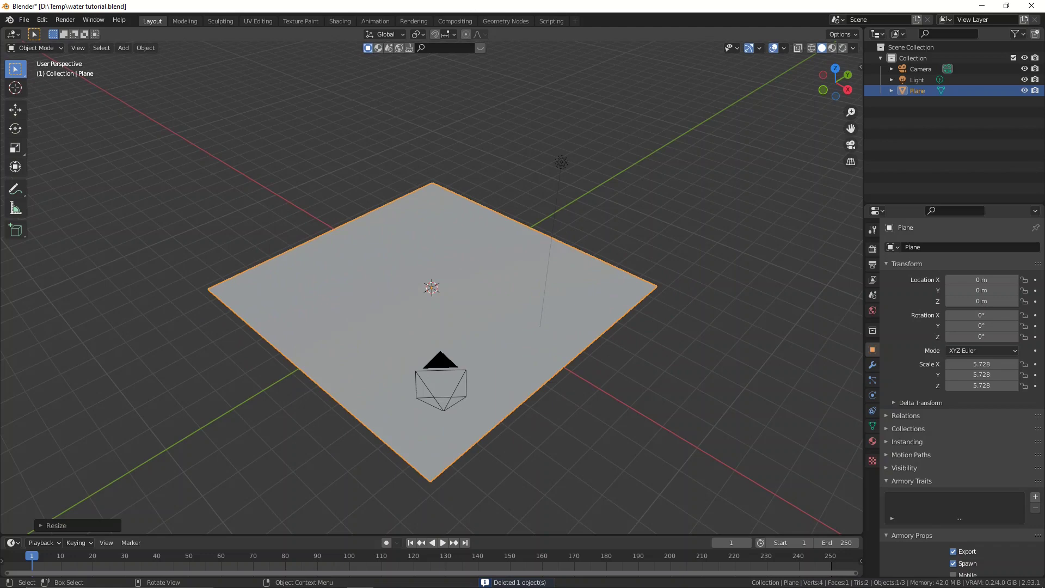
Clear the camera's location and rotation so that it sits unrotated at the world origin.
left_click(441, 362)
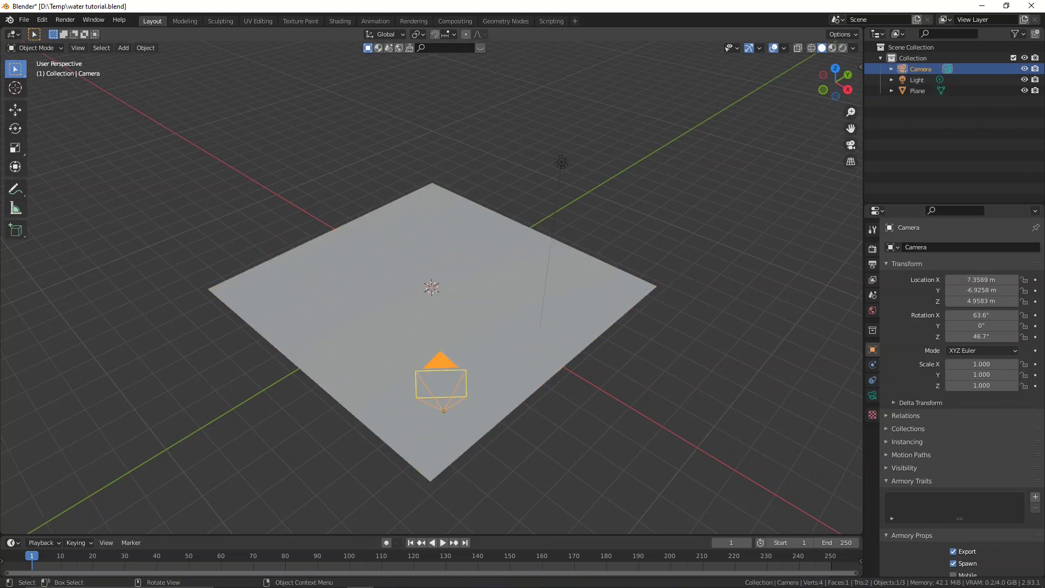
key("alt+g")
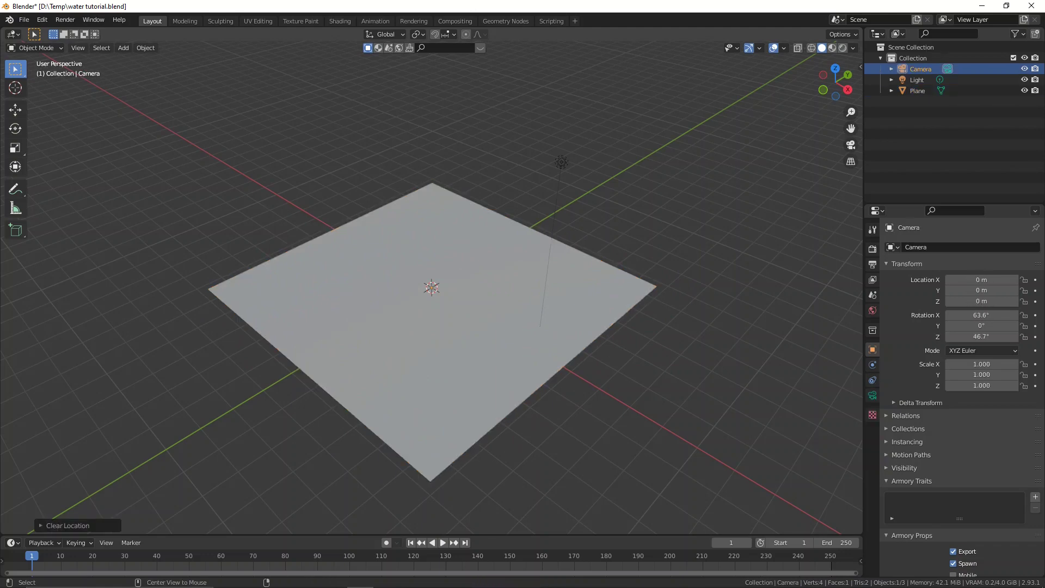
key("alt+r")
Move the camera along Y to about -7.02 m and rotate it 90° about the X axis.
middle_click_drag(431, 326, 552, 269)
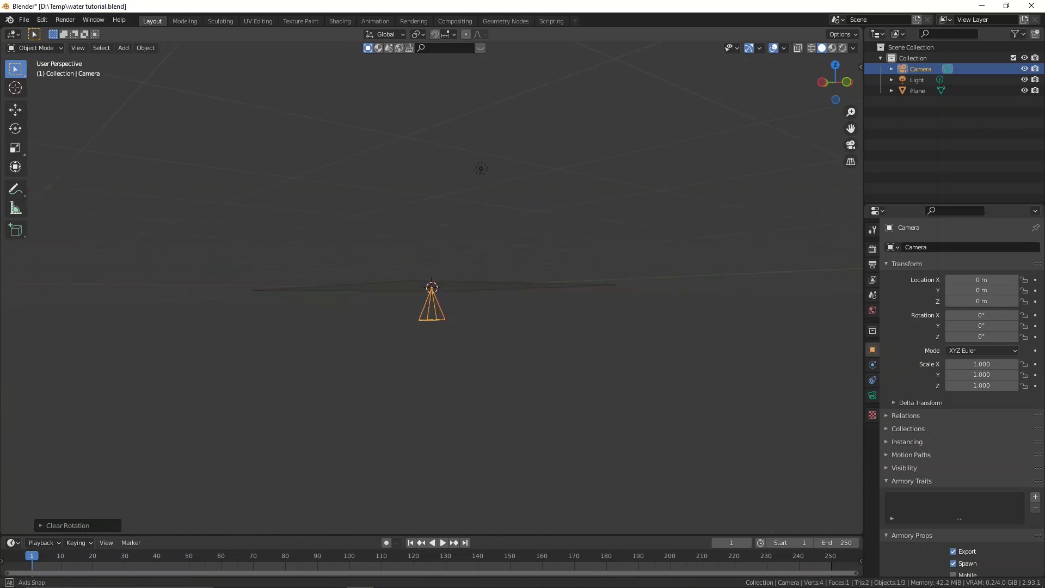
key("g")
key("y")
key("Return")
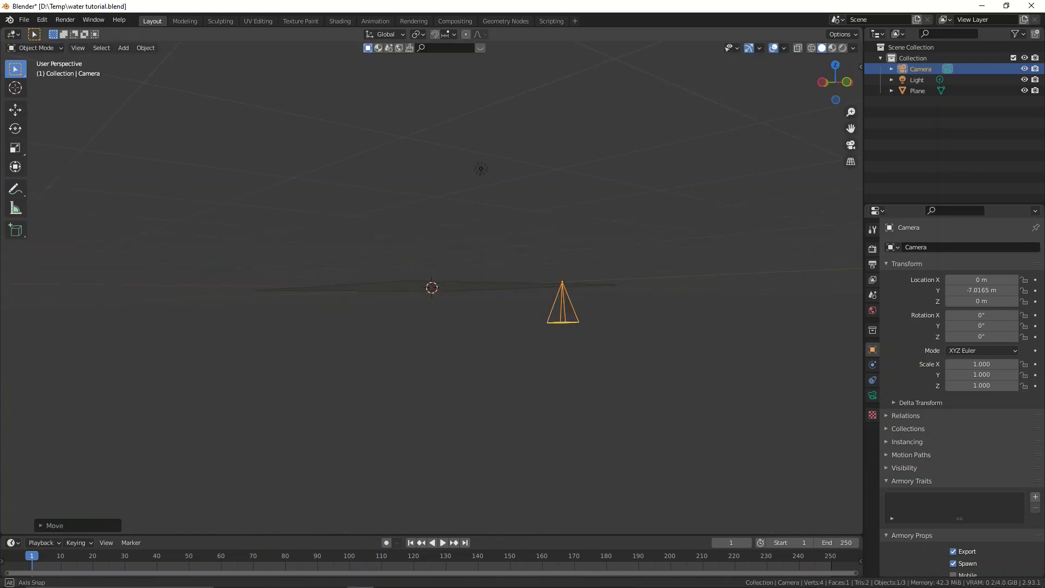
middle_click_drag(635, 348, 635, 370)
type("rx")
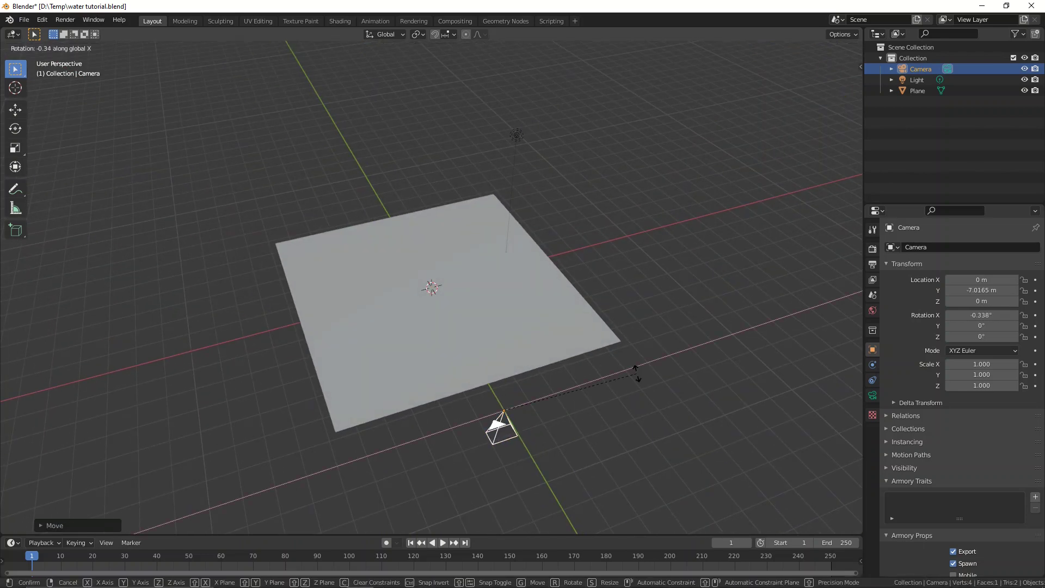
type("90")
key("Return")
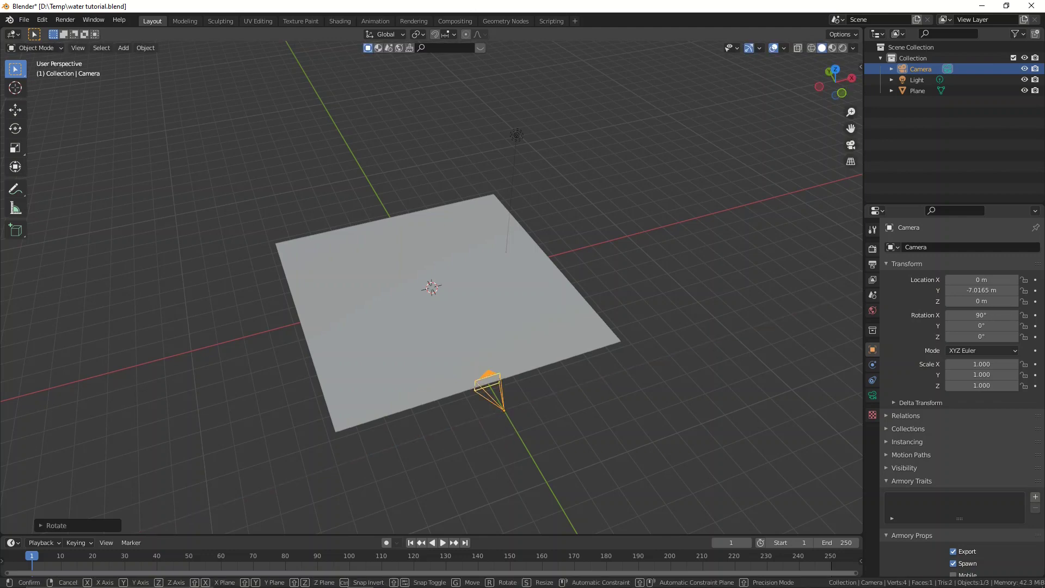
Lower the camera to about -0.37 m in Z and pull it back along its local Z axis in camera view.
key("g")
key("z")
left_click(637, 381)
key("KP_0")
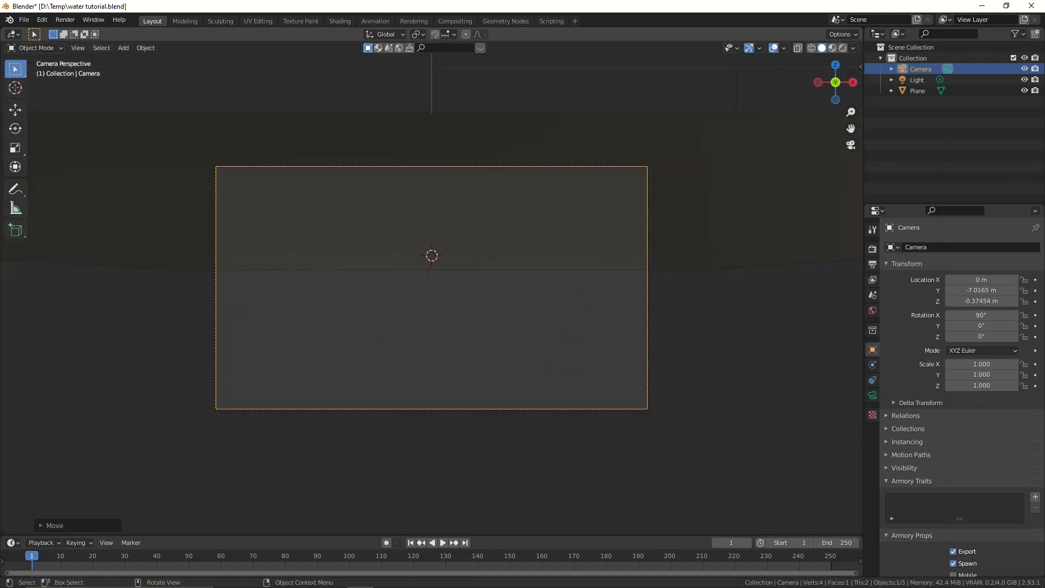
key("g")
key("z")
key("z")
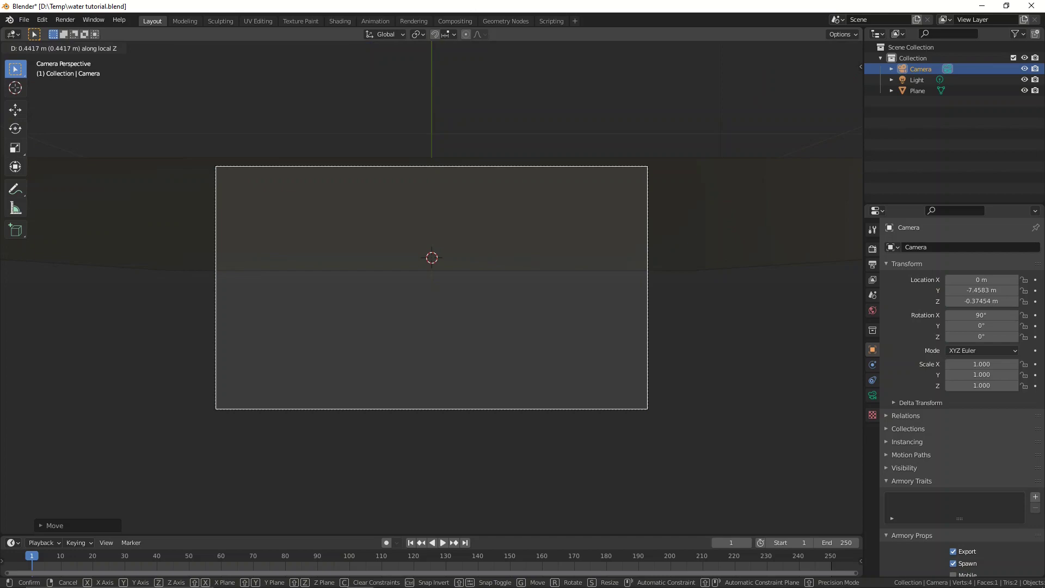
key("Return")
Leave the camera view and select the plane.
middle_click_drag(432, 287, 422, 348)
scroll(507, 322, "down", 3)
left_click(422, 348)
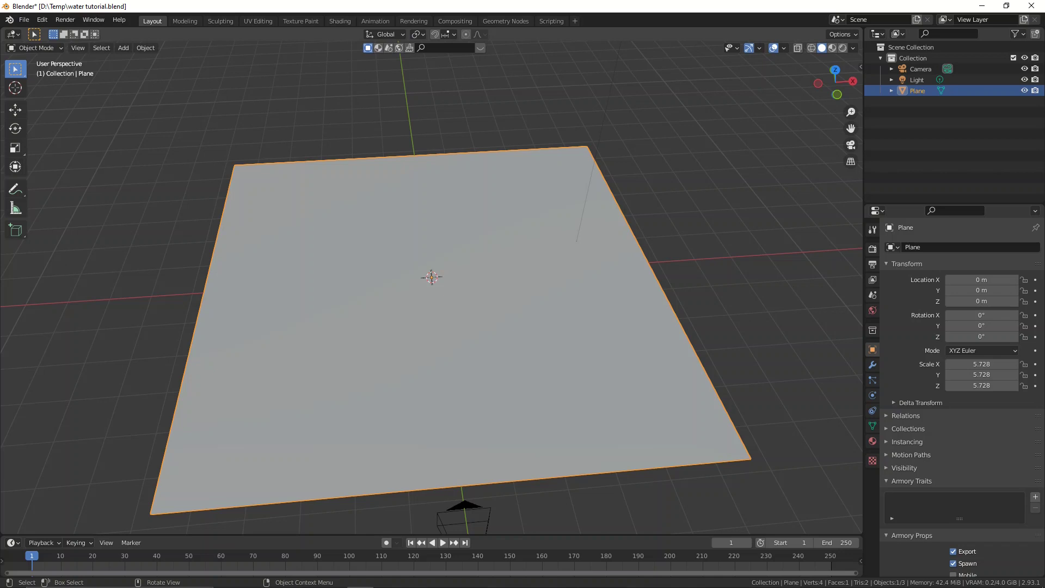
middle_click_drag(431, 277, 413, 260)
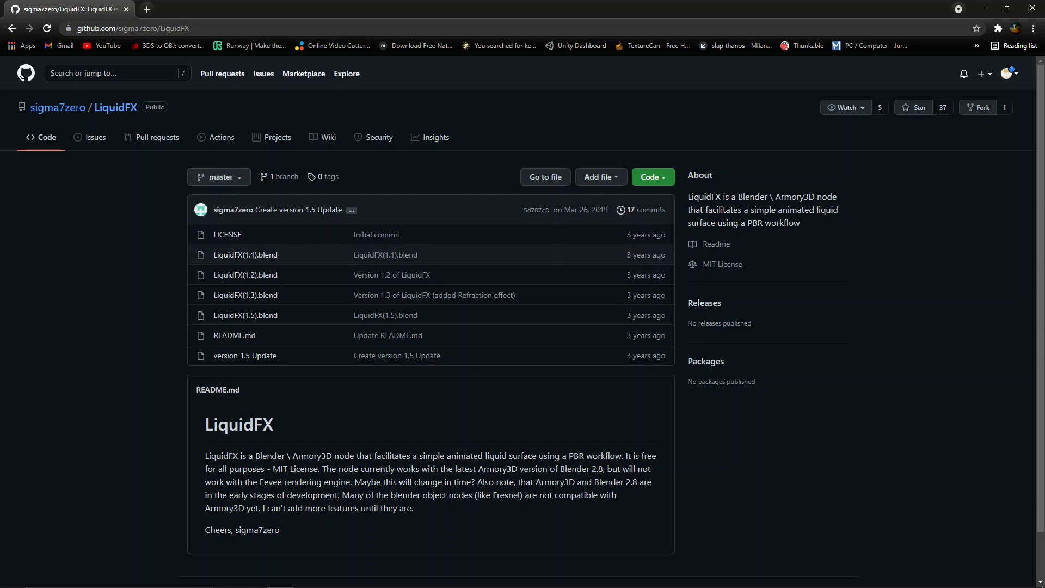
Switch from the browser back to Blender and append the lava 3 material from LiquidFX(1.3).blend.
left_click(982, 8)
middle_click_drag(435, 305, 492, 276)
scroll(495, 291, "down", 2)
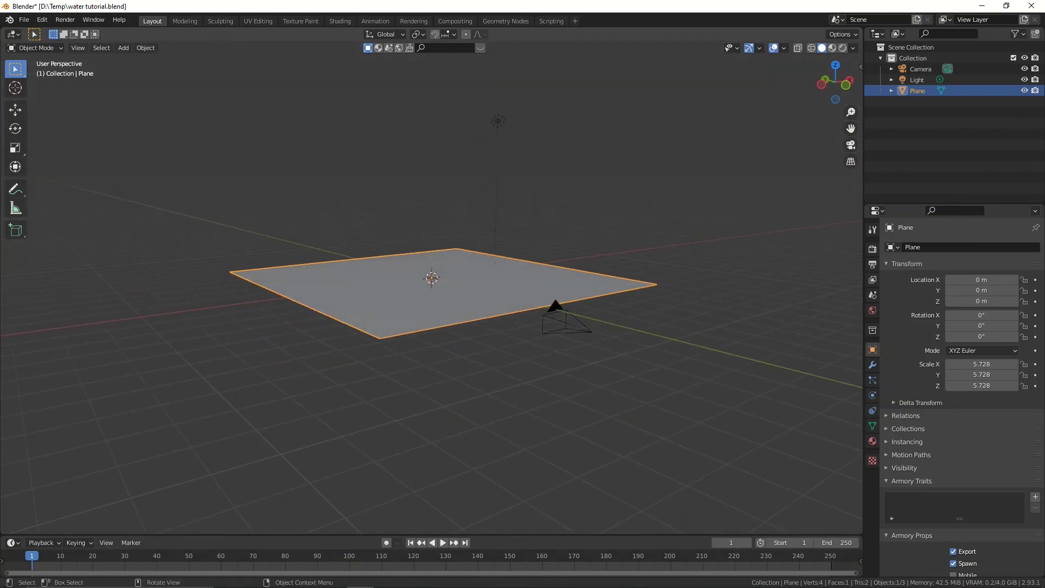
left_click(24, 20)
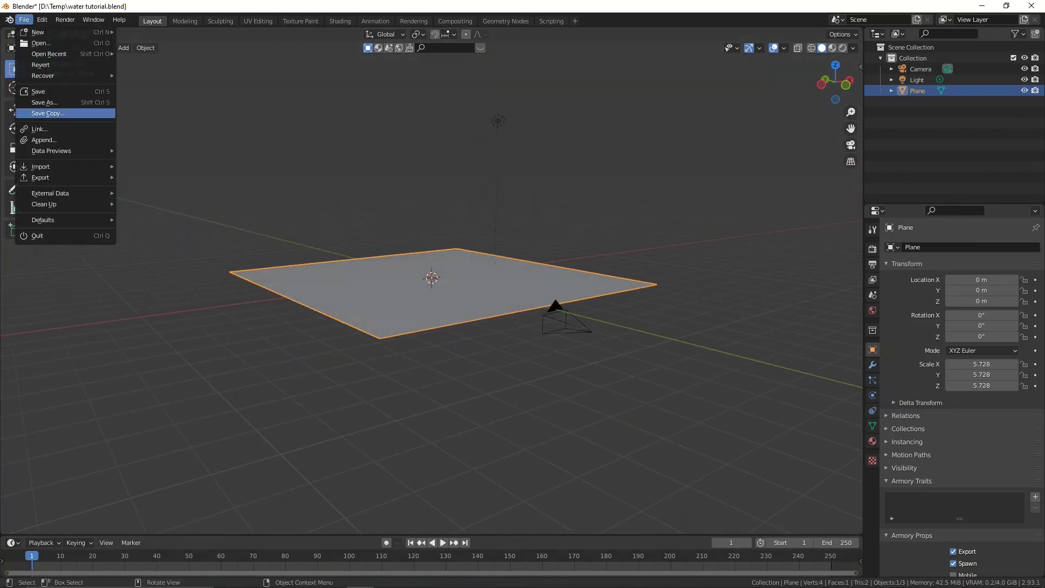
left_click(44, 139)
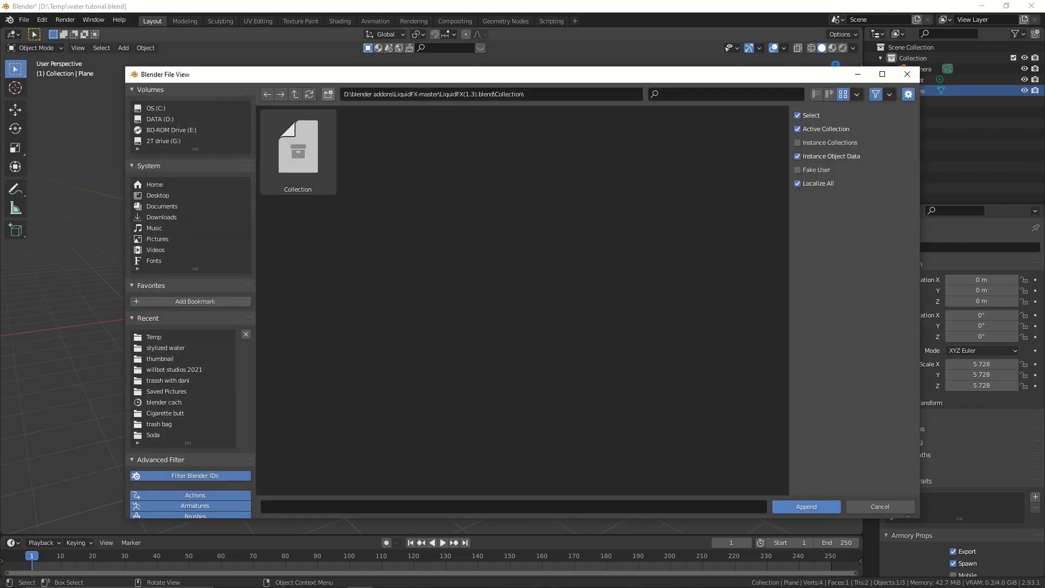
left_click(295, 94)
left_click(297, 240)
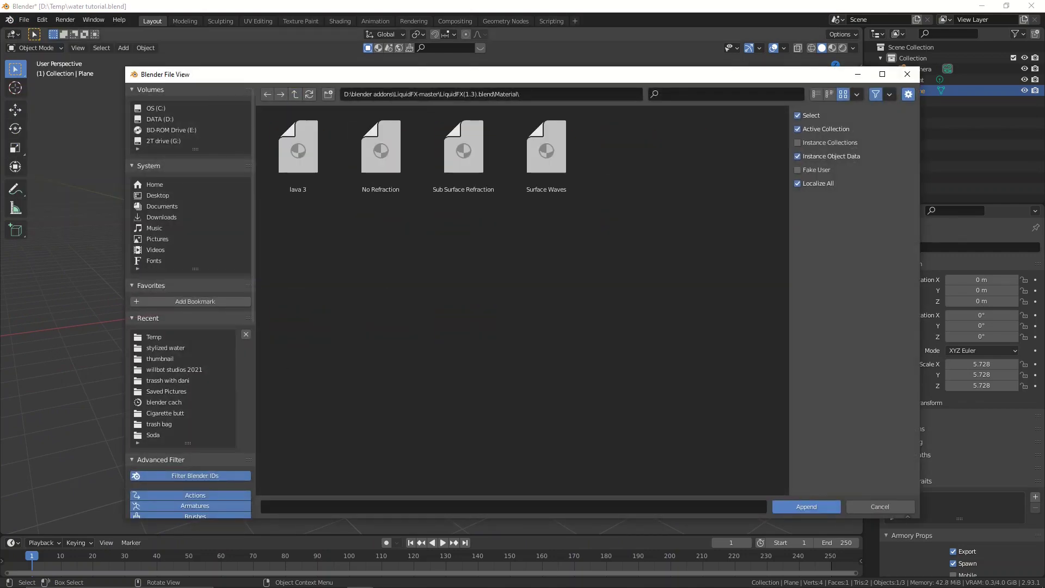
left_click(297, 153)
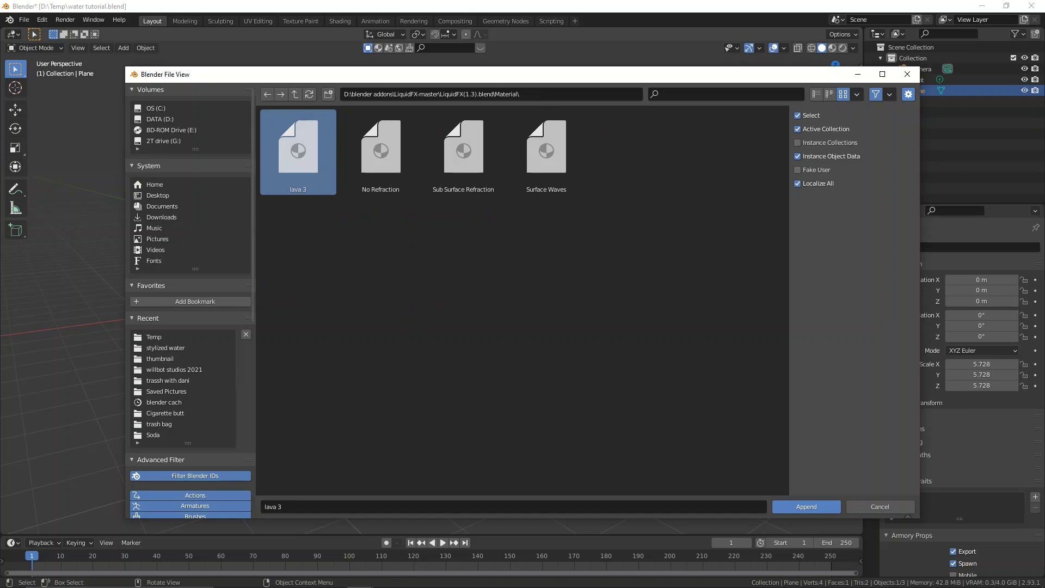
left_click_drag(684, 264, 613, 194)
left_click(298, 152)
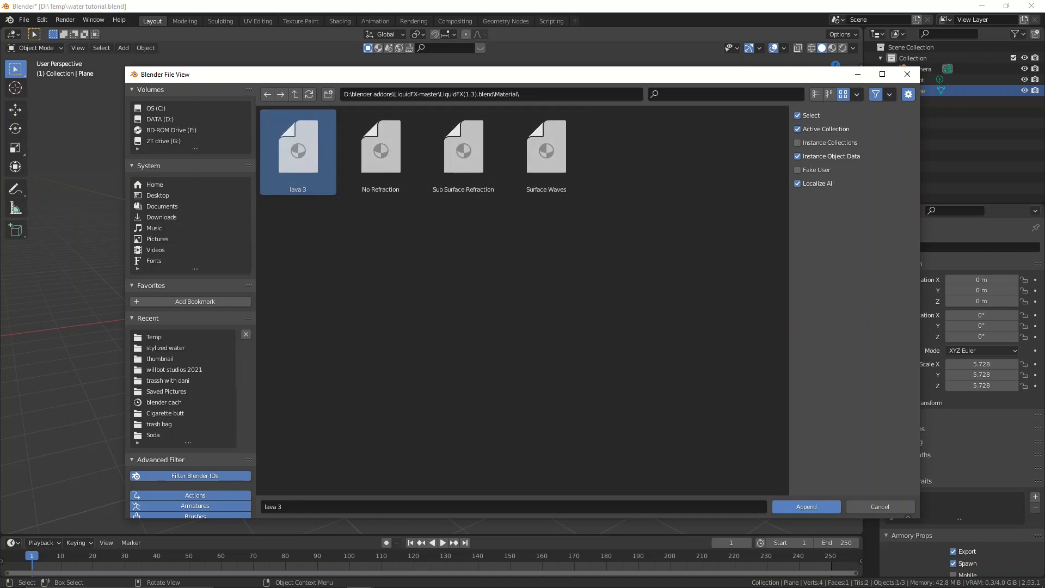
left_click(806, 506)
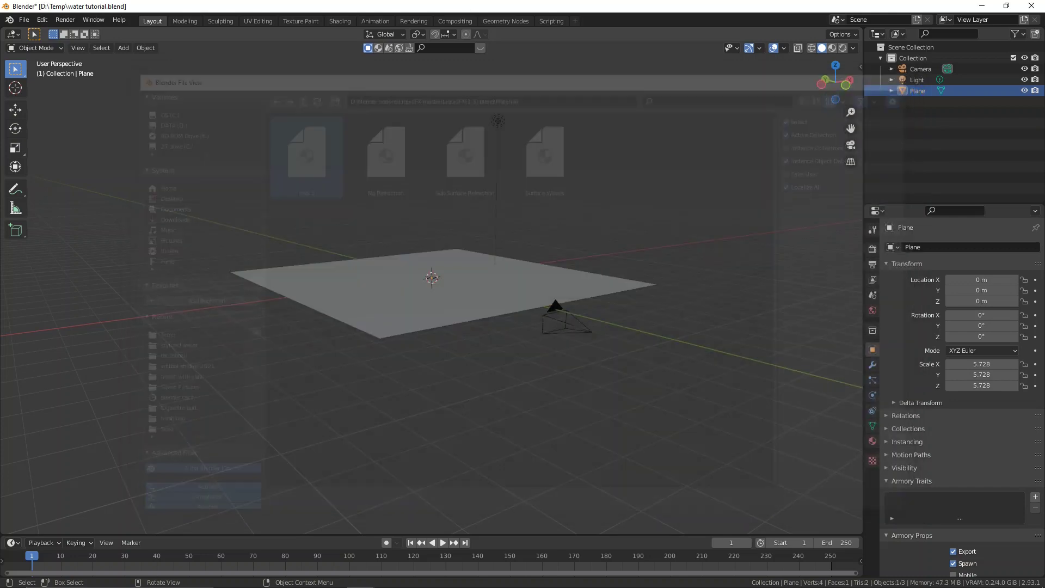
Show the scene in Material Preview shading and assign the lava 3 material to the plane.
middle_click_drag(806, 506, 800, 534)
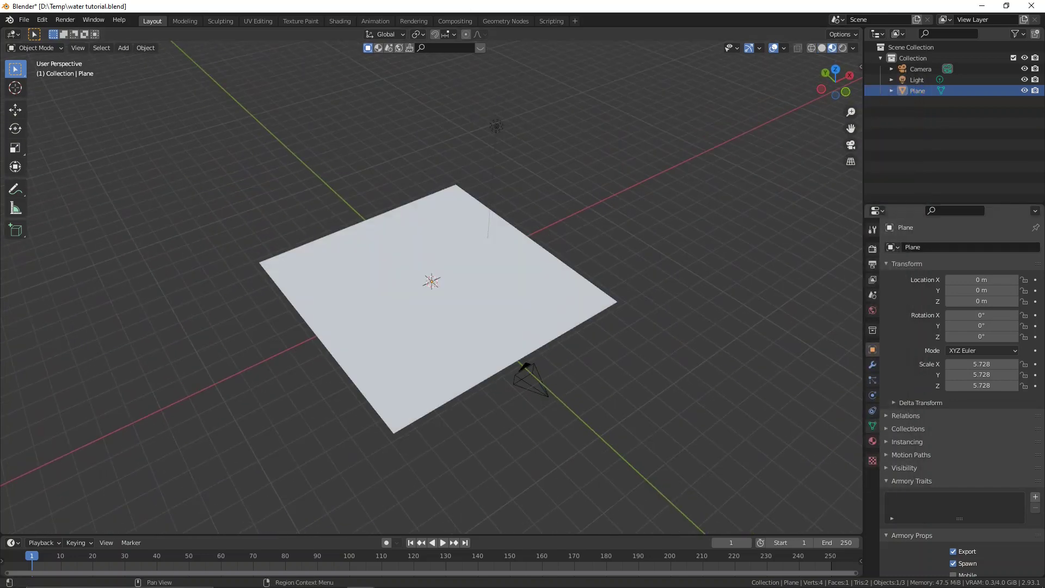
left_click(872, 440)
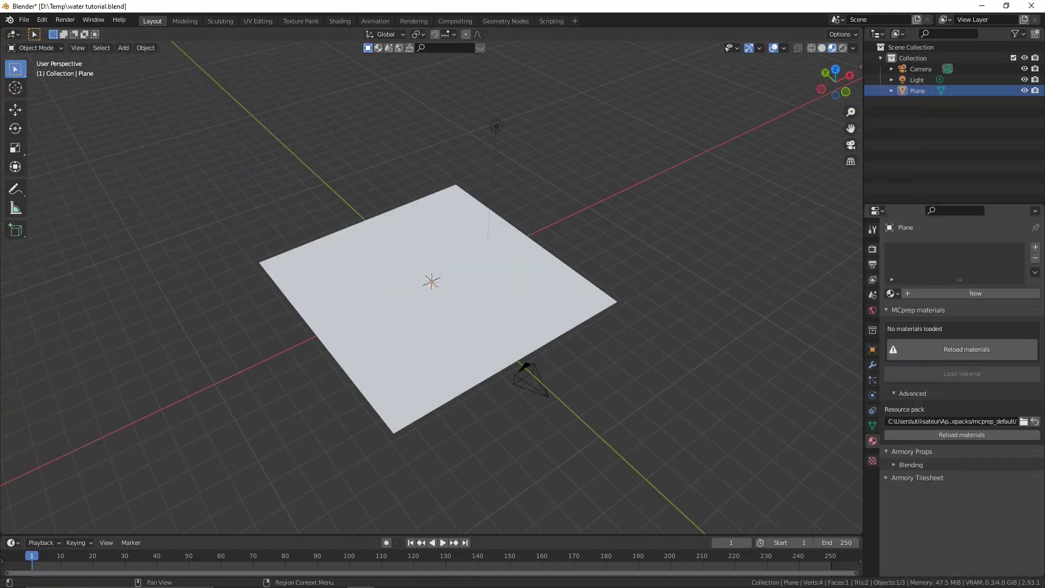
left_click(891, 294)
left_click(910, 310)
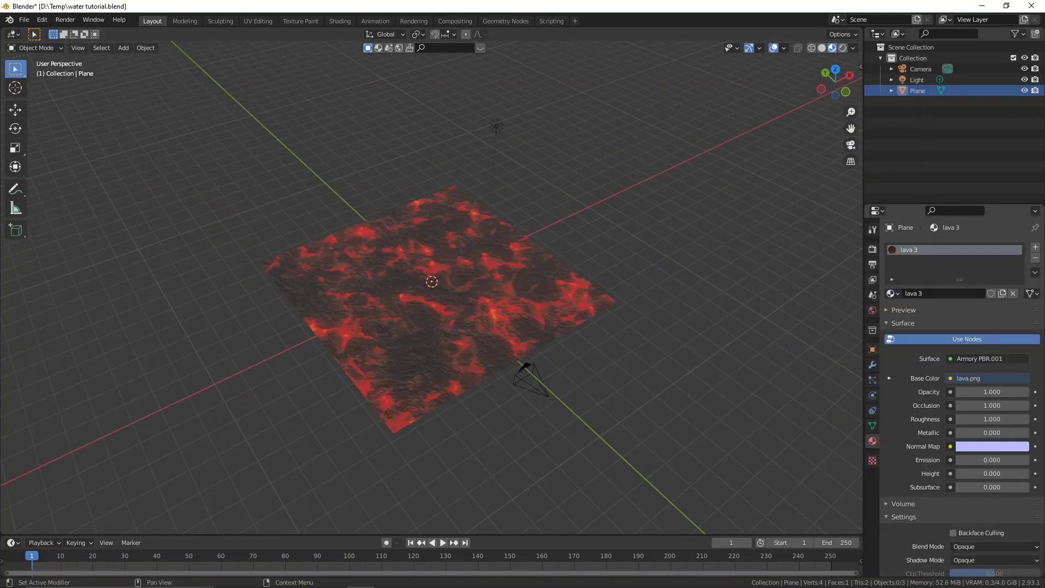
scroll(431, 287, "up", 3)
mouse_move(431, 287)
middle_mouse_down()
mouse_move(496, 304)
mouse_move(434, 286)
middle_mouse_up()
middle_click_drag(762, 468, 757, 466)
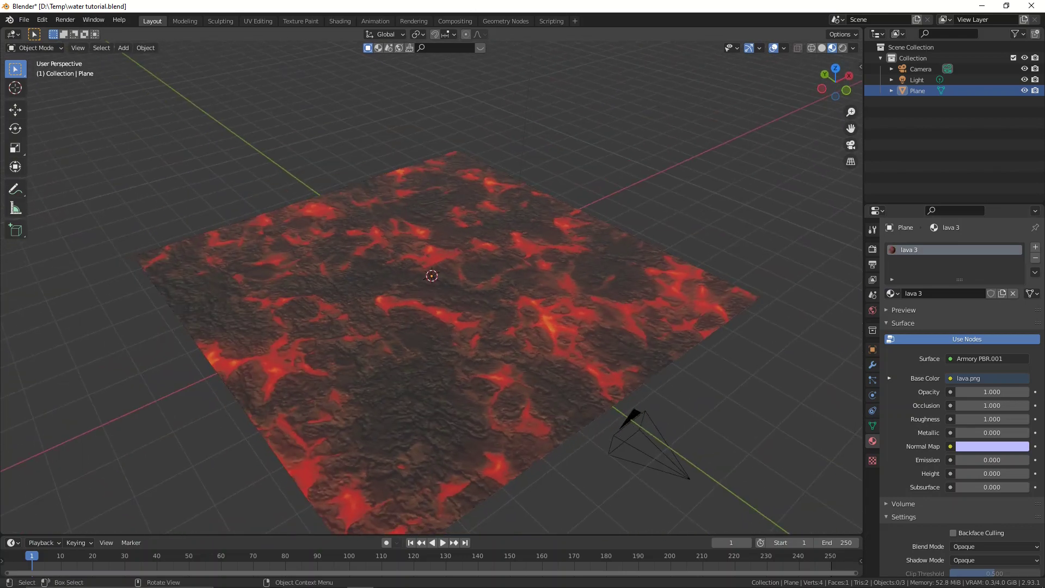
Expand the plane material's Base Color texture settings and unpack the lava.png image.
left_click(890, 378)
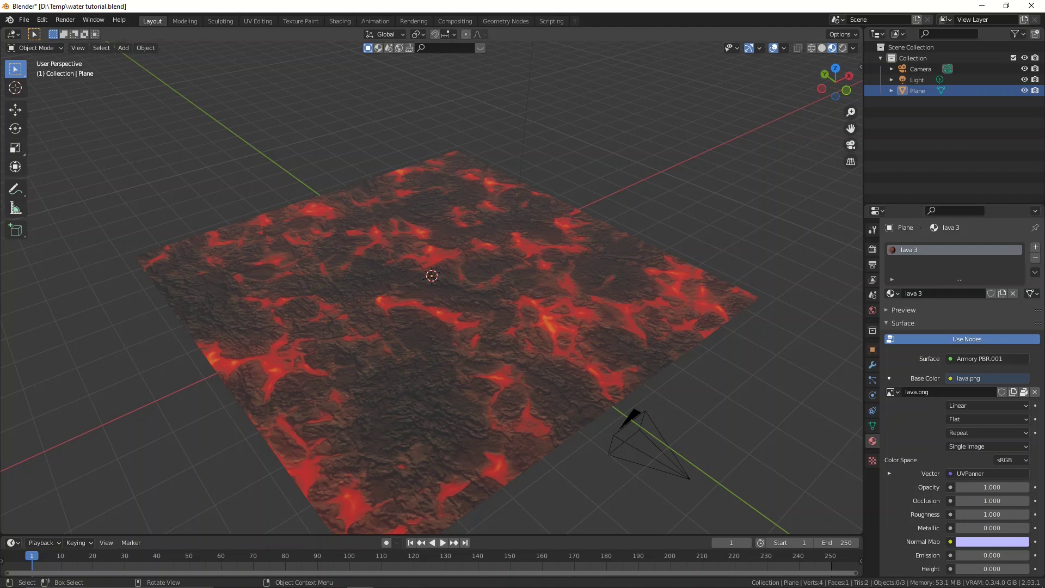
middle_click_drag(680, 381, 643, 377)
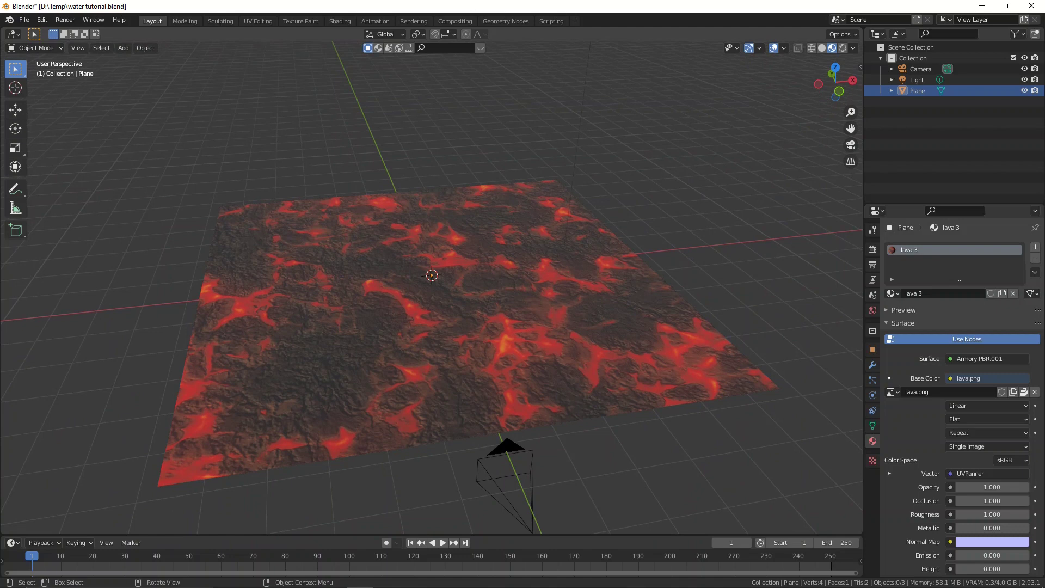
left_click(643, 376)
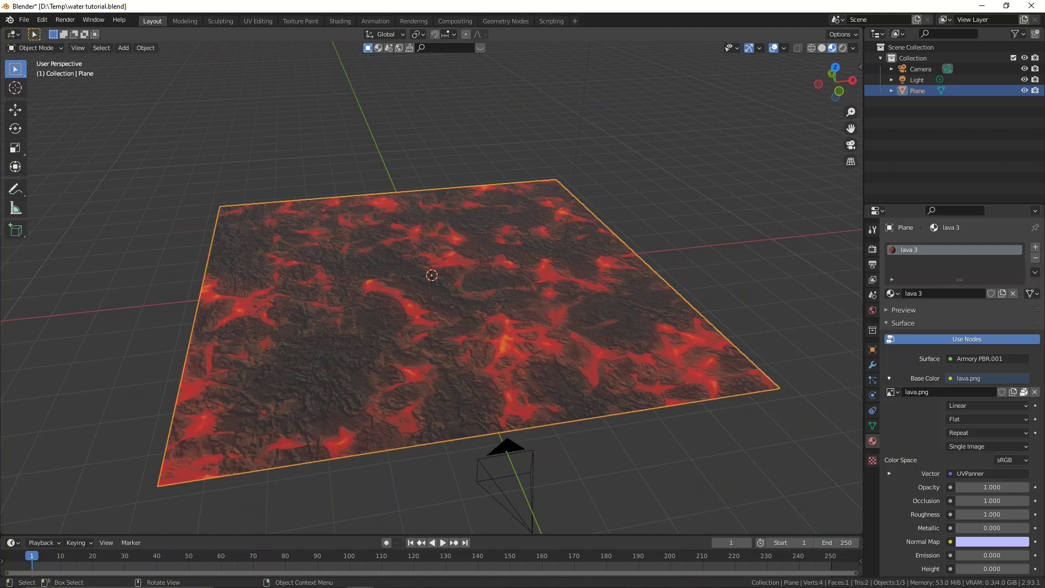
left_click(1023, 392)
left_click(1024, 391)
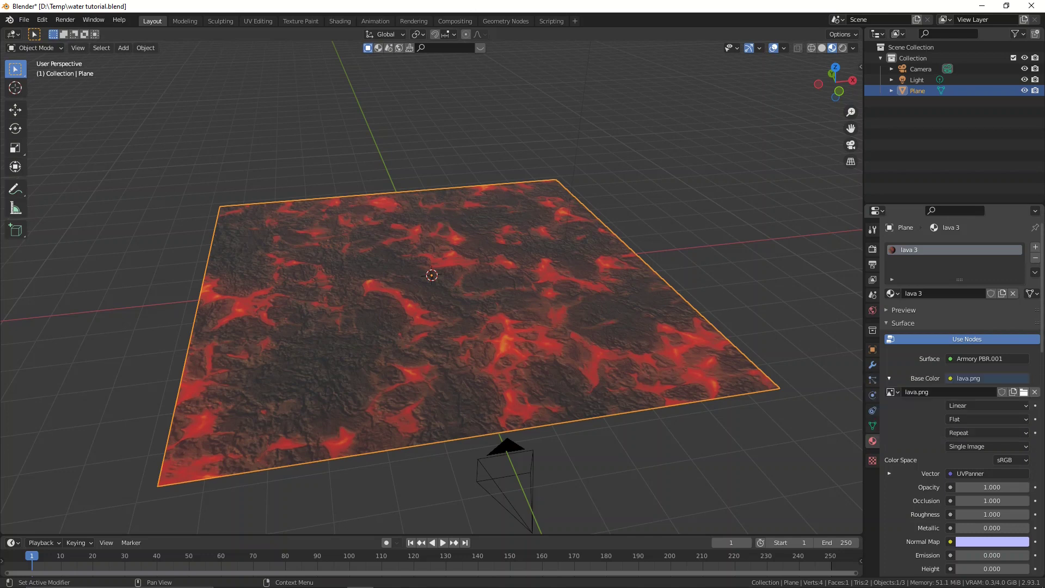
Replace the plane's Base Color image with others_0020_color_2k.jpg from the stylized water folder.
left_click(1023, 392)
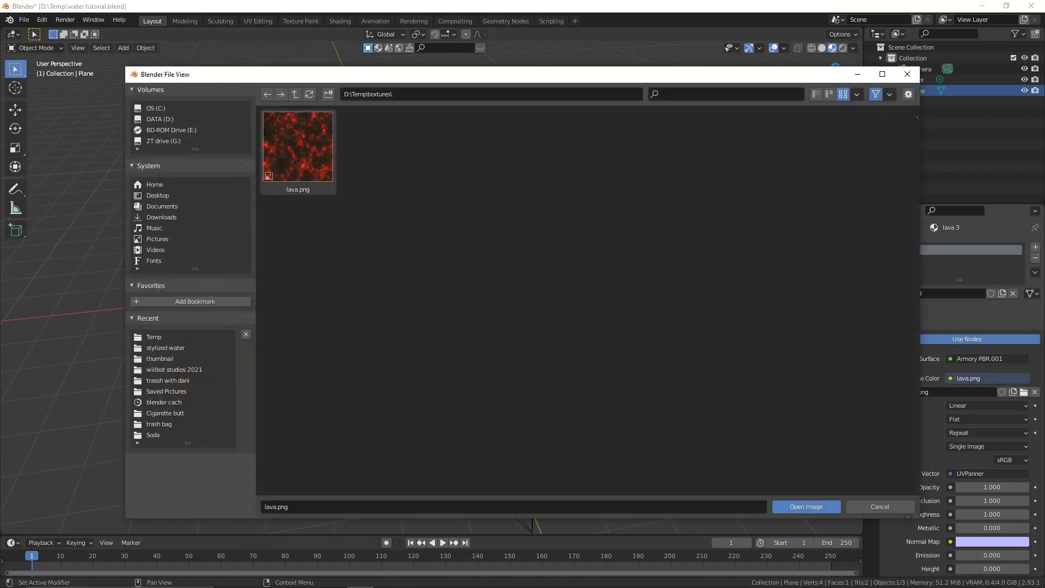
left_click(182, 347)
left_click(380, 151)
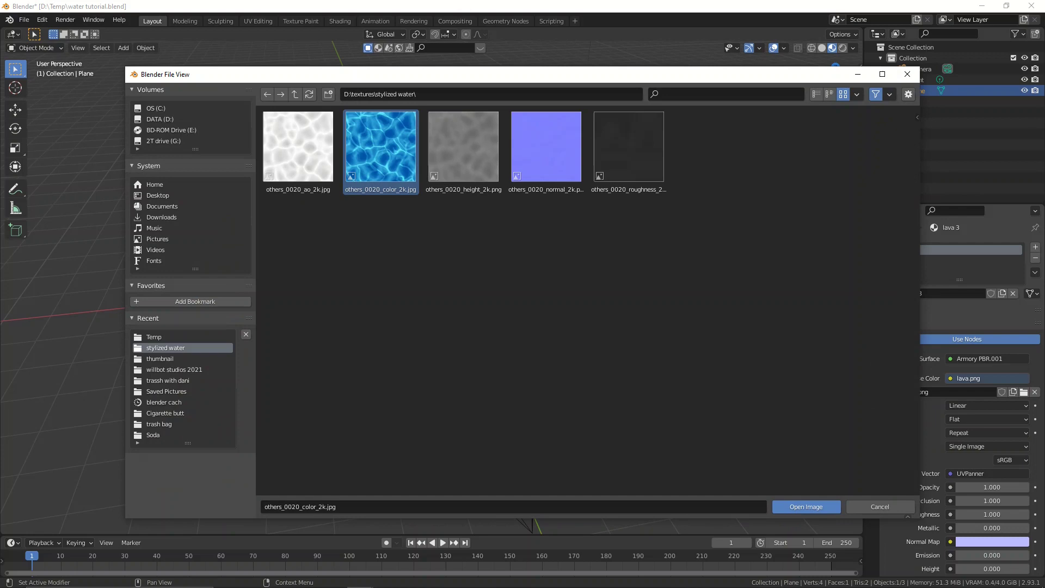
left_click(806, 507)
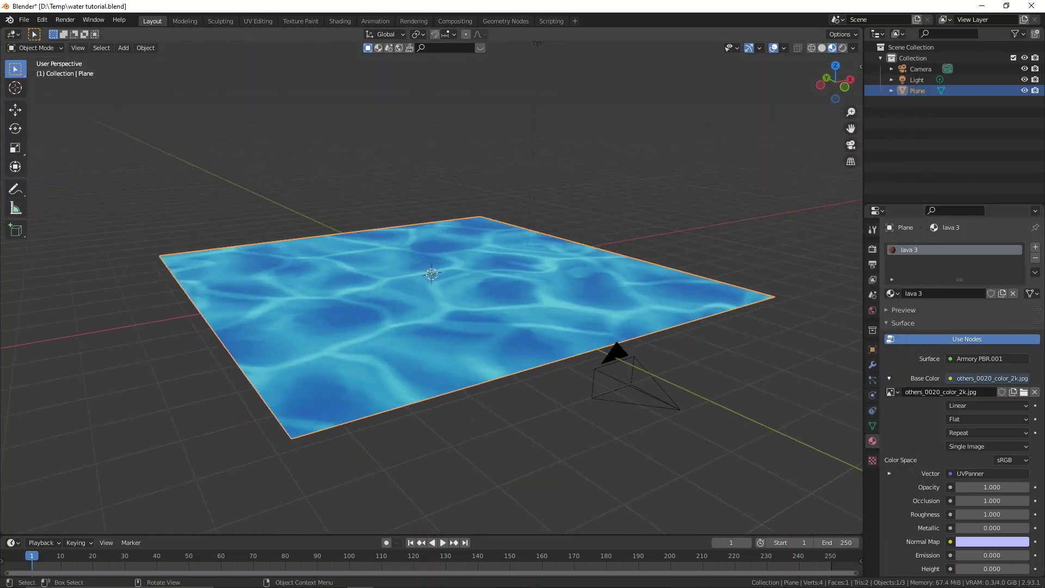
Look through the camera, lower it slightly along global Z, and pull it back about 1.26 m along its local Z.
key("KP_0")
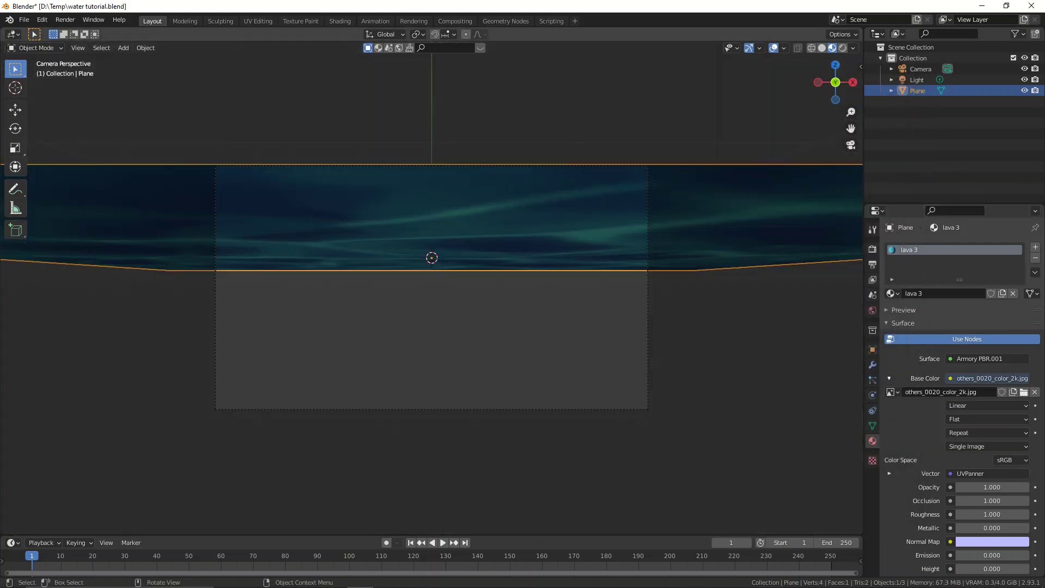
left_click(563, 165)
key("g")
key("z")
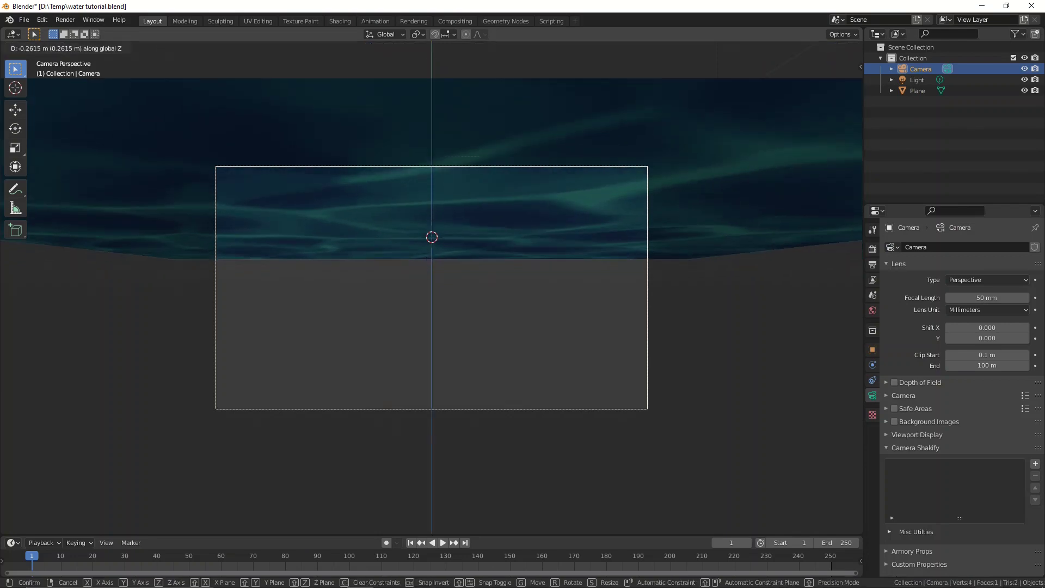
key("Return")
key("g")
key("z")
key("z")
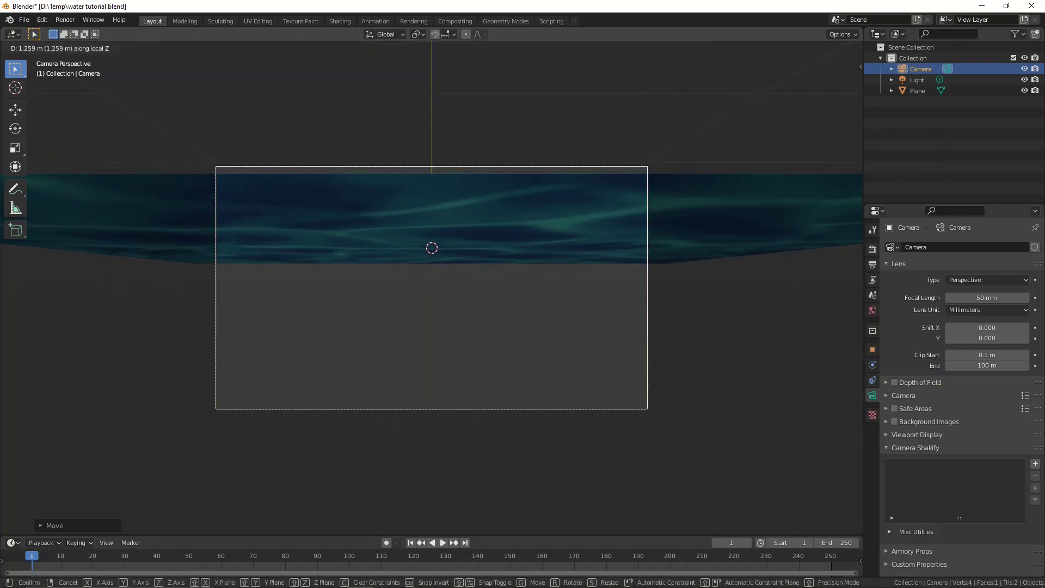
key("Return")
Select the plane and return from the camera view to the perspective view.
left_click(431, 247)
key("KP_0")
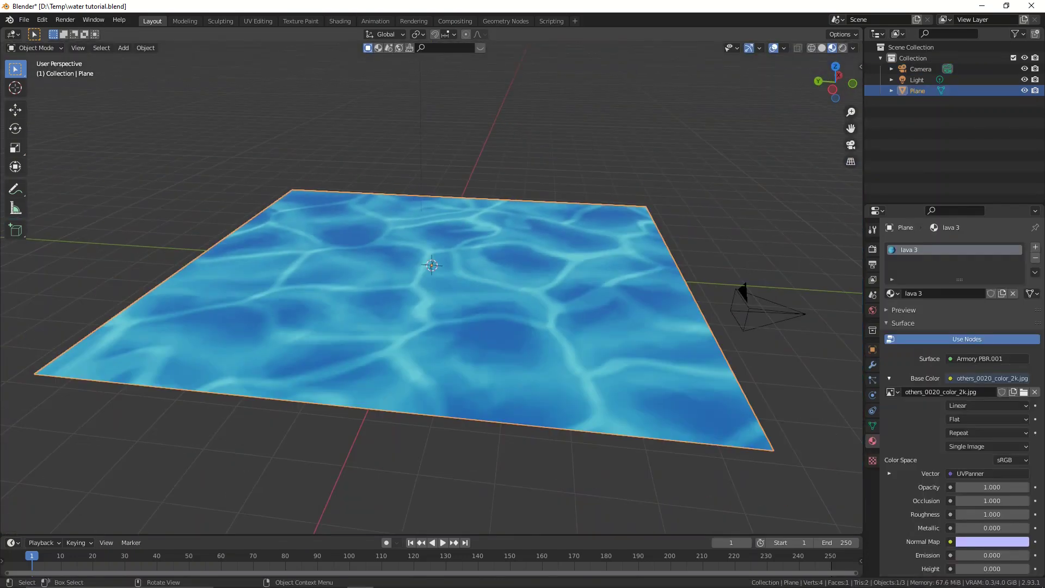
scroll(431, 289, "down", 5)
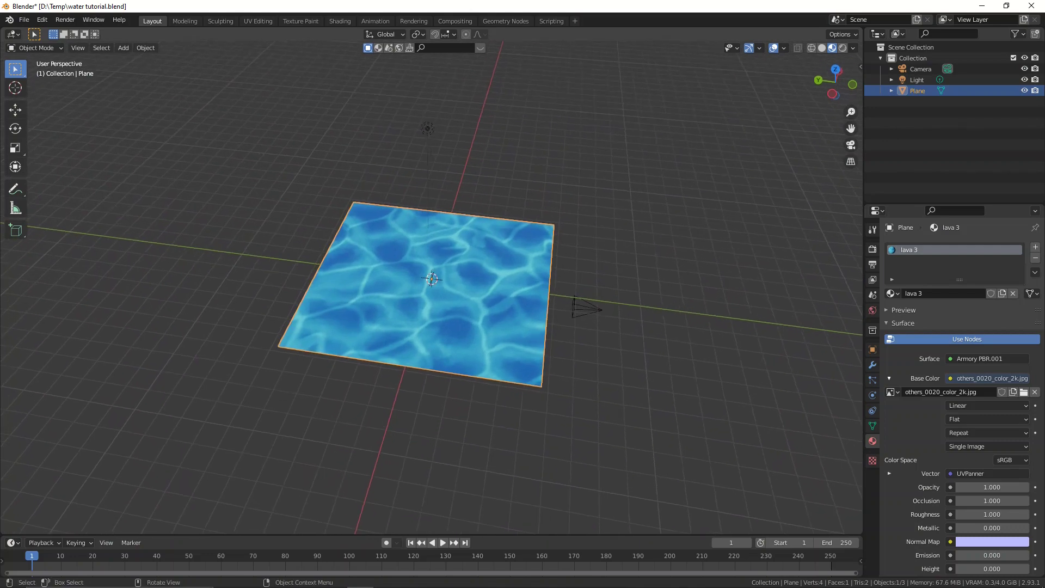
key("s")
key("y")
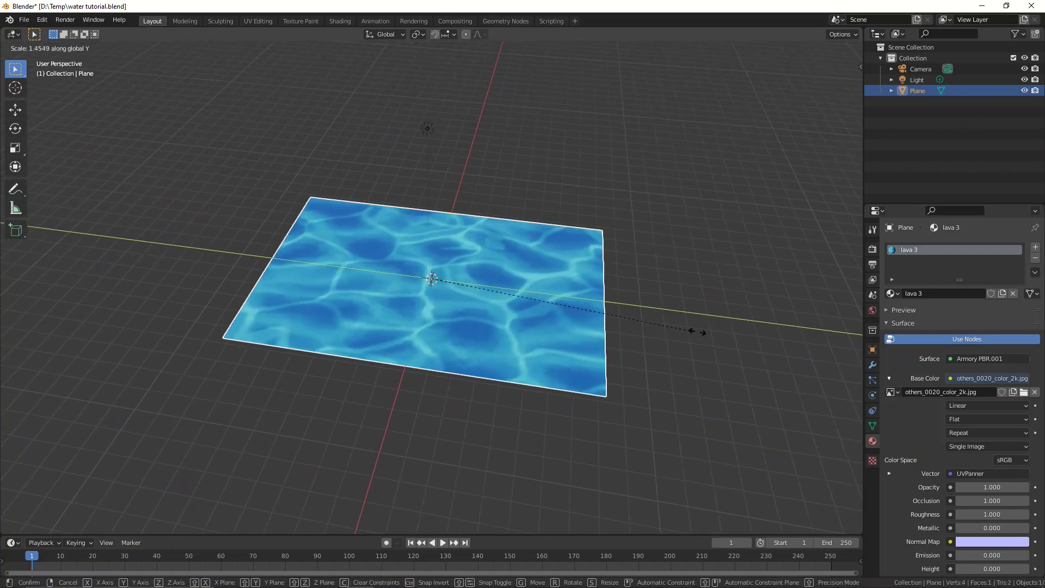
key("Escape")
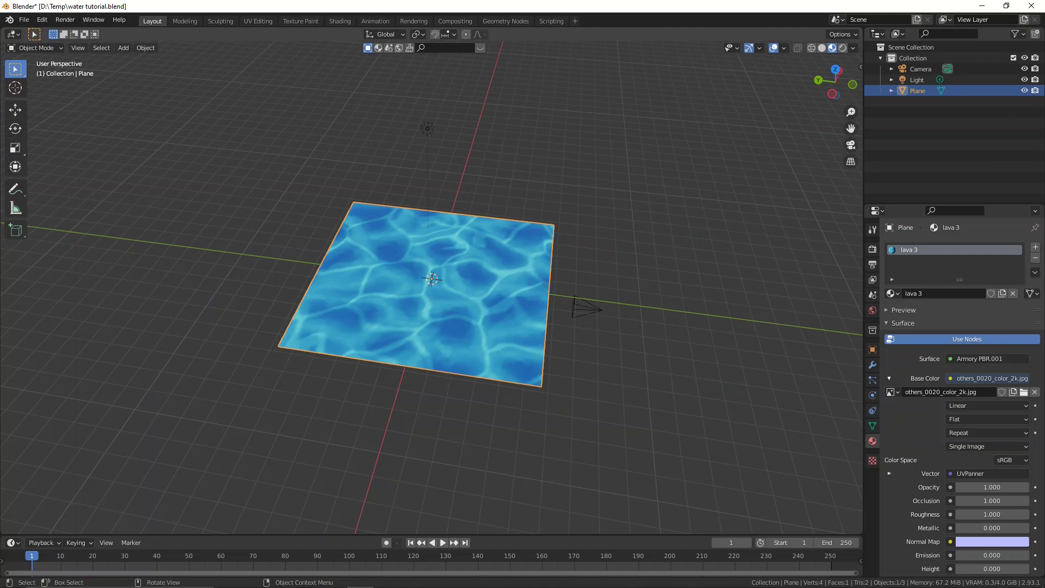
In Edit Mode, move the plane's edge farthest from the camera outward along Y to lengthen the surface.
key("Tab")
left_click_drag(301, 148, 386, 432)
left_click_drag(221, 313, 351, 410, "shift")
key("g")
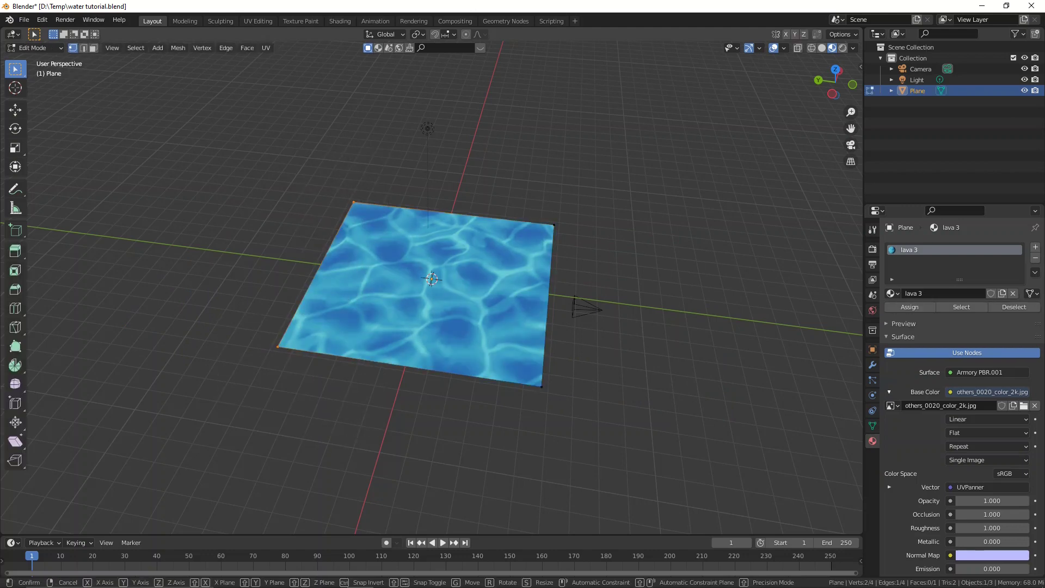
key("y")
key("Return")
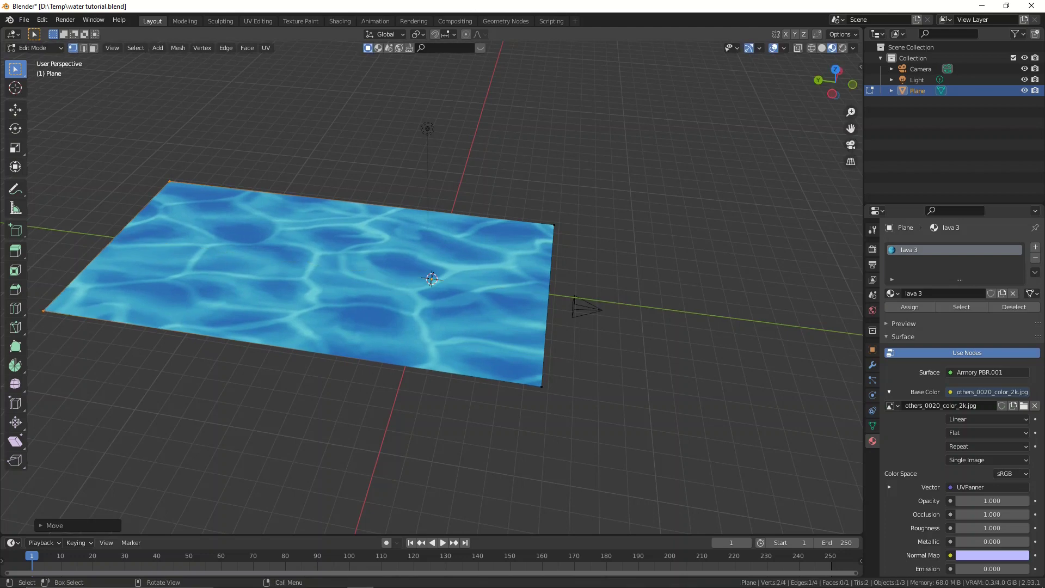
In the camera view, widen the plane's far edge by a factor of about 1.66 and return to Object Mode.
key("KP_0")
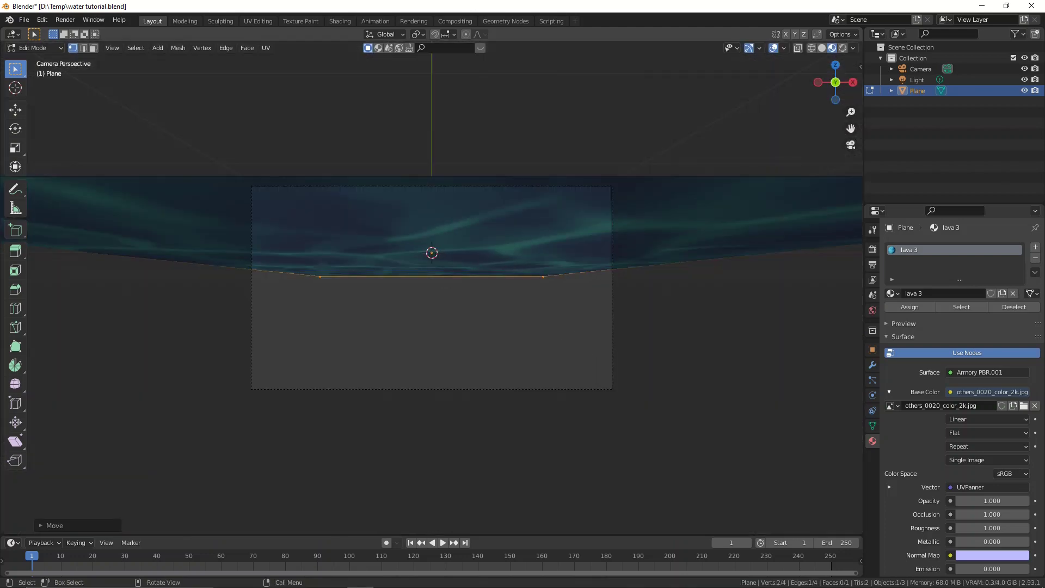
key("s")
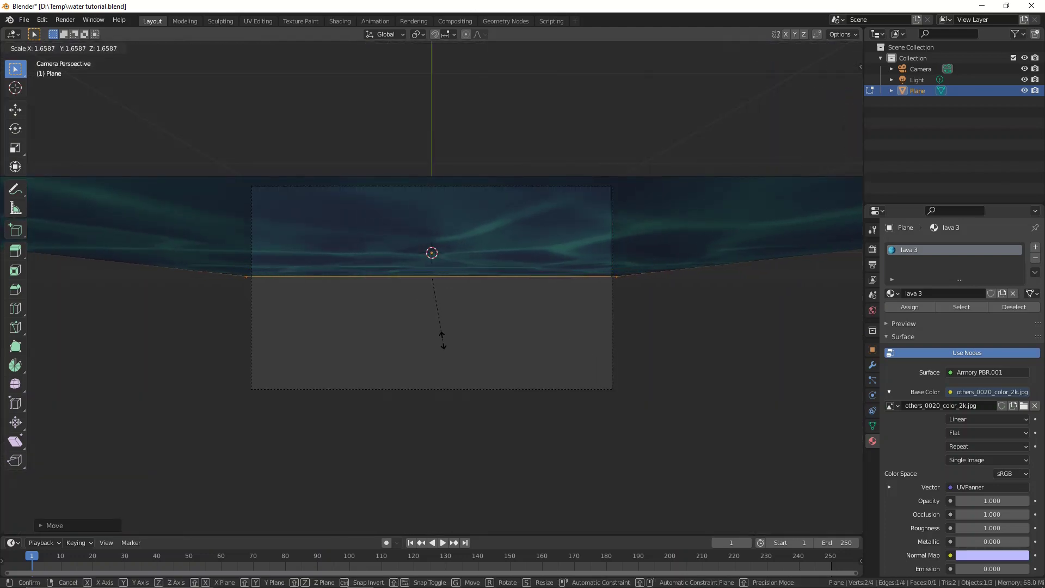
key("Return")
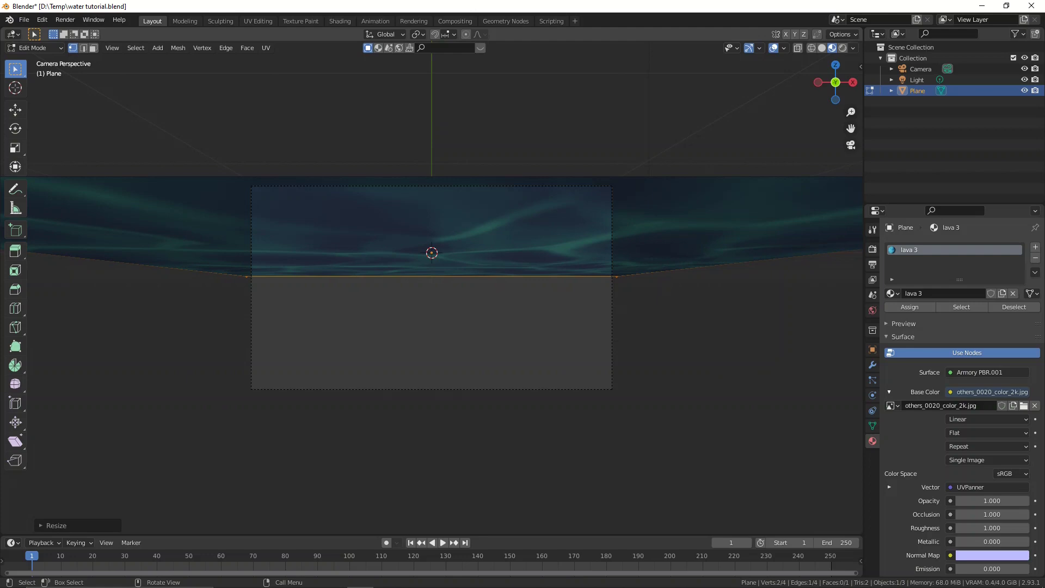
key("Tab")
Switch to the UV Editing workspace and unwrap the whole plane with Smart UV Project.
middle_click_drag(431, 288, 381, 327)
scroll(431, 287, "down", 4)
middle_click_drag(431, 287, 452, 332)
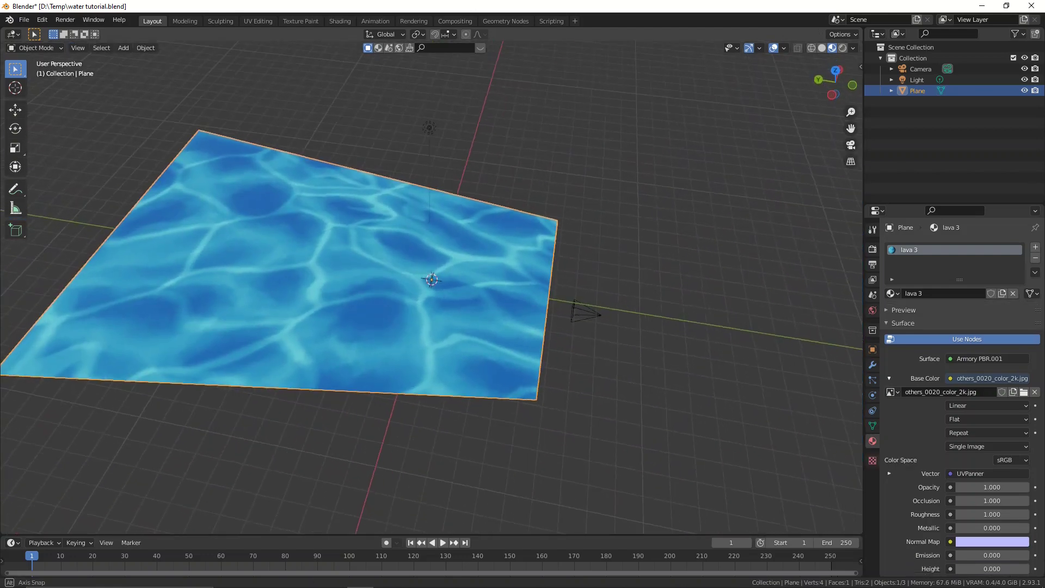
scroll(431, 288, "down", 4)
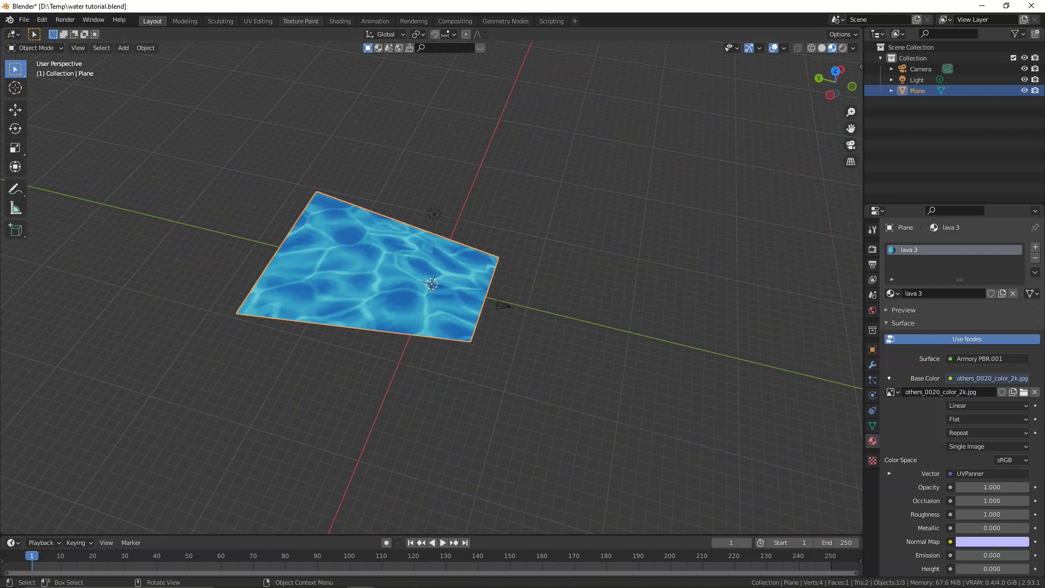
left_click(258, 20)
scroll(650, 309, "down", 4)
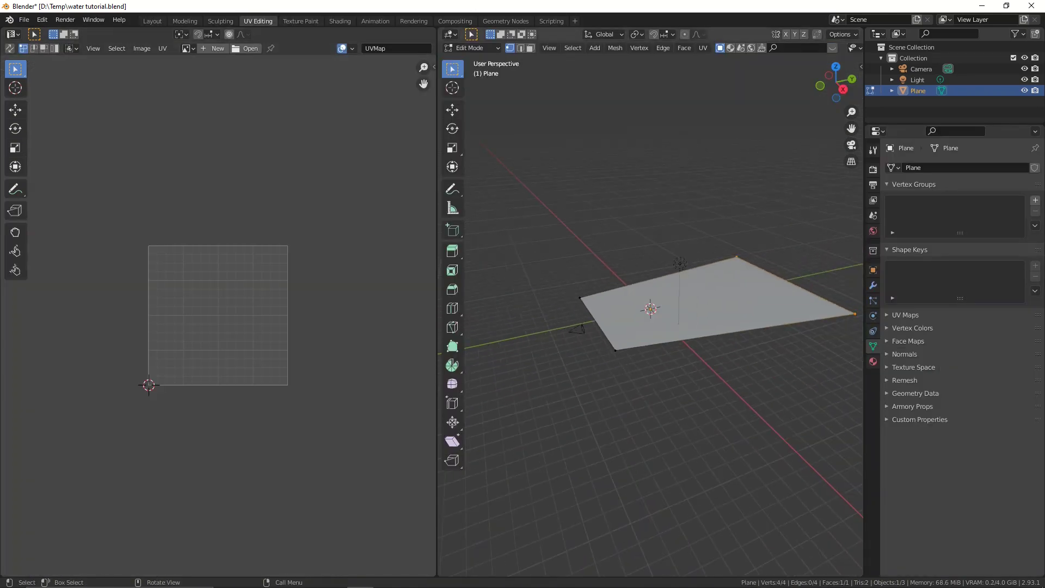
key("a")
scroll(218, 316, "down", 5)
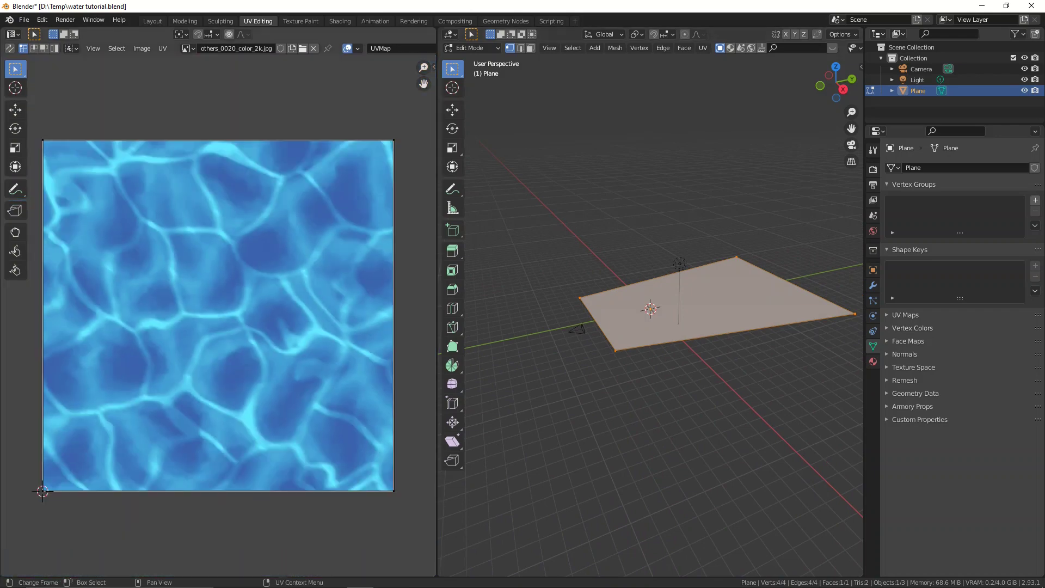
left_click(702, 48)
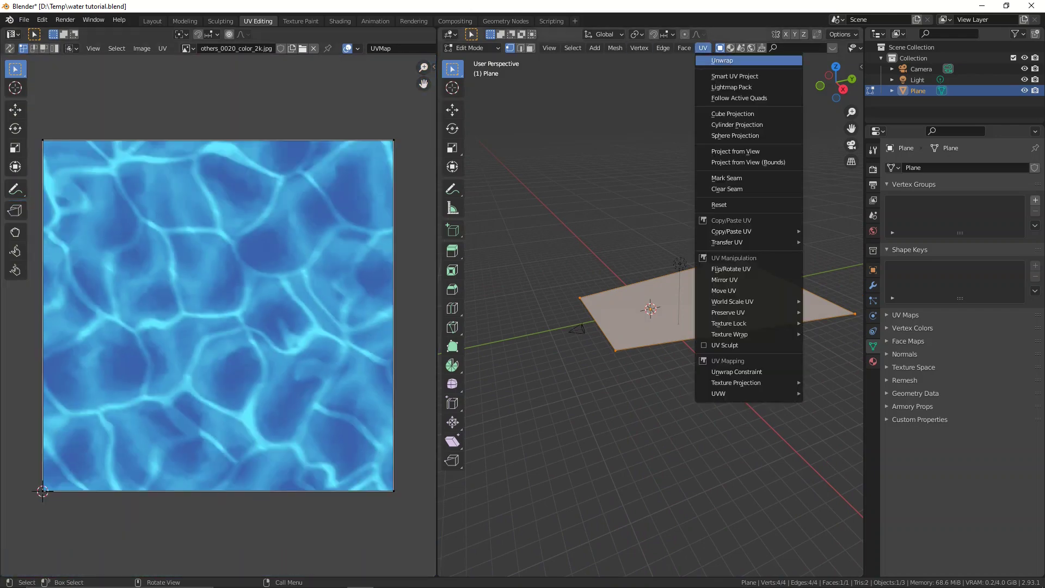
left_click(719, 76)
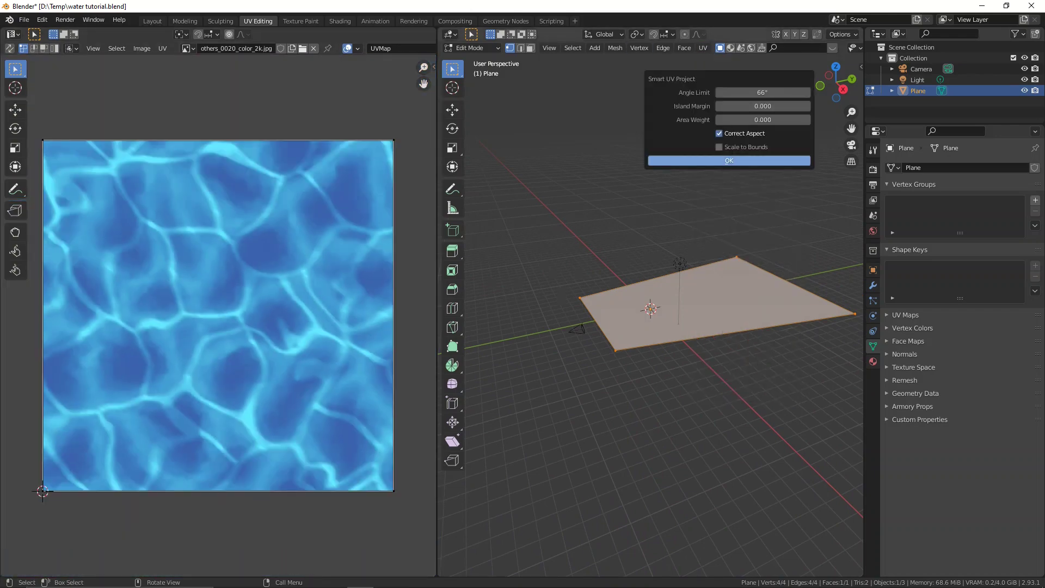
key("Return")
Show the plane in Material Preview and scale up all its UVs to repeat the water texture in smaller tiles.
key("z")
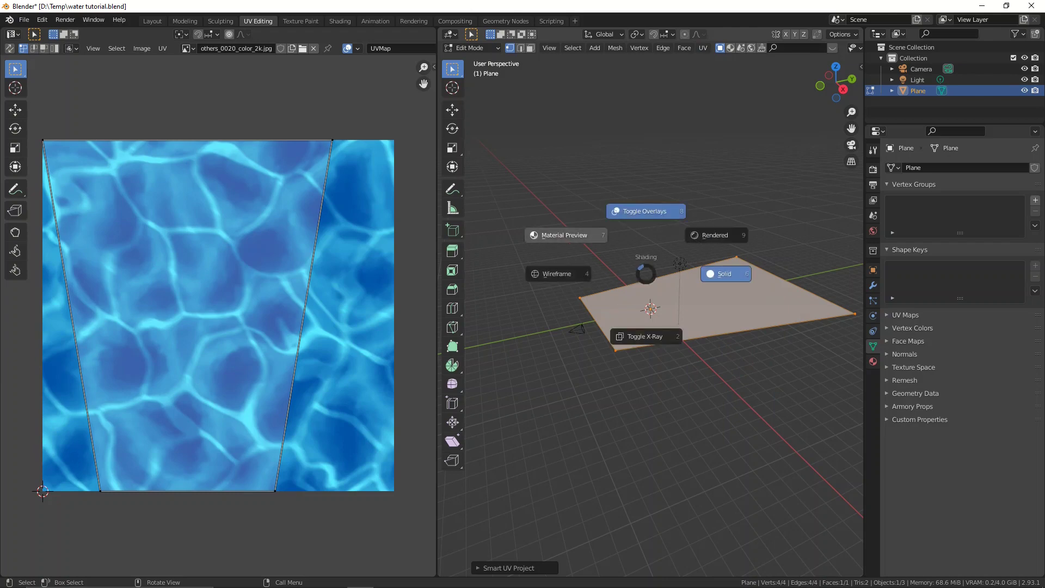
left_click(566, 235)
scroll(593, 294, "up", 2)
mouse_move(566, 235)
middle_mouse_down()
mouse_move(593, 294)
mouse_move(574, 328)
middle_mouse_up()
scroll(217, 316, "down", 3)
key("a")
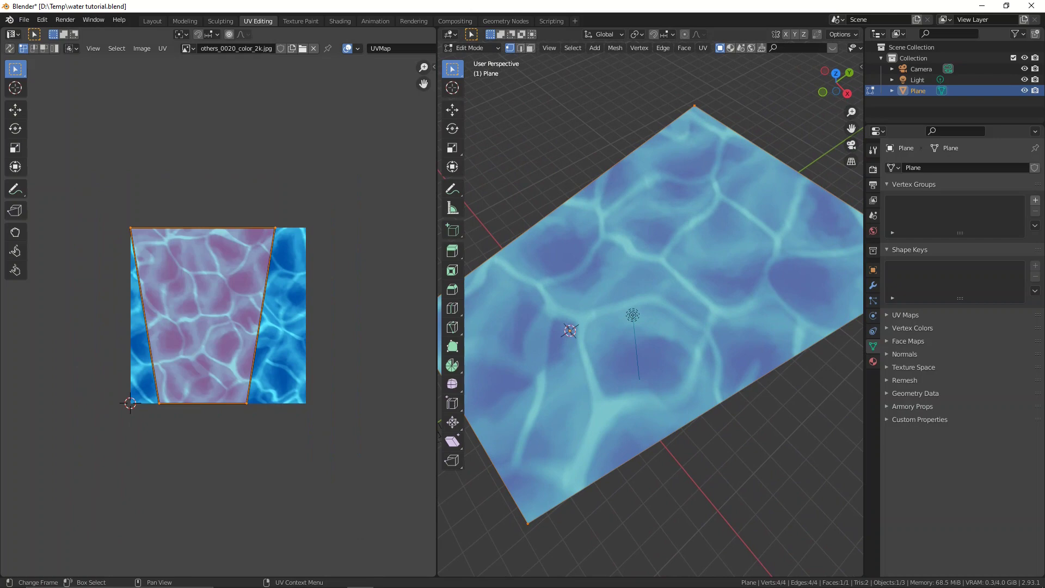
key("s")
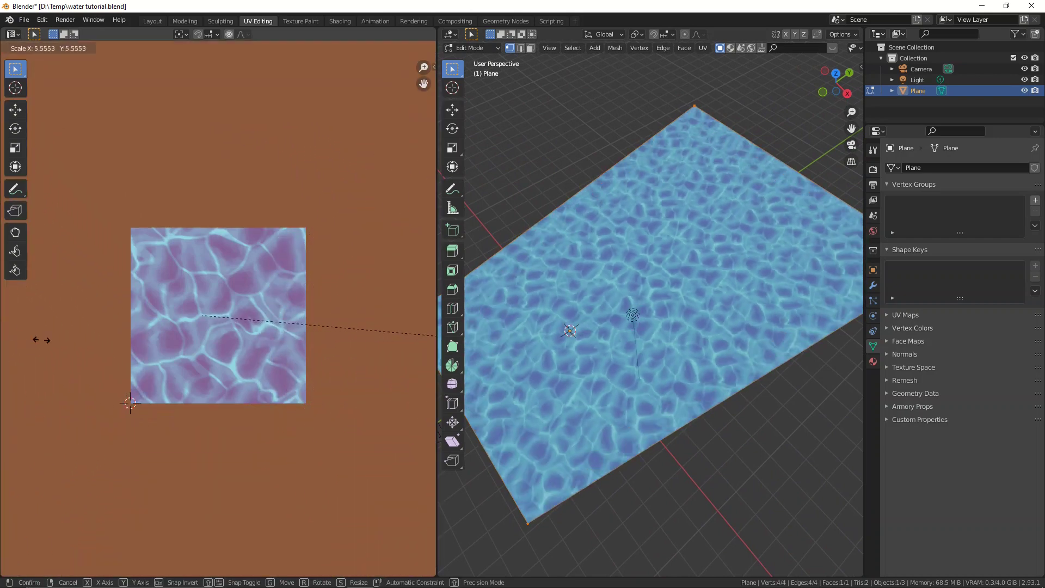
left_click(366, 341)
key("Tab")
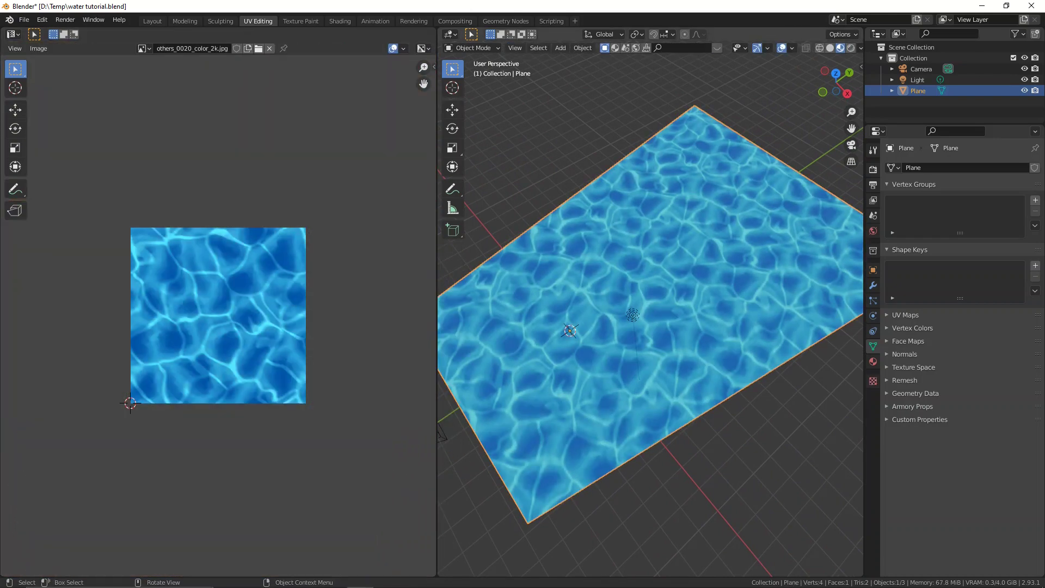
From the camera view, select the plane and pick its far edge in Edit Mode.
key("KP_0")
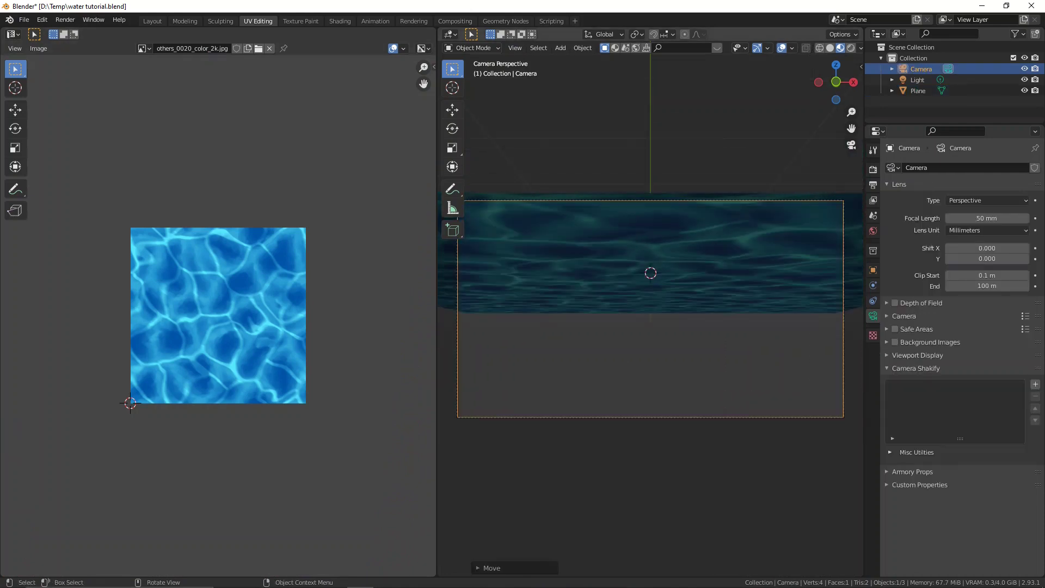
left_click(651, 256)
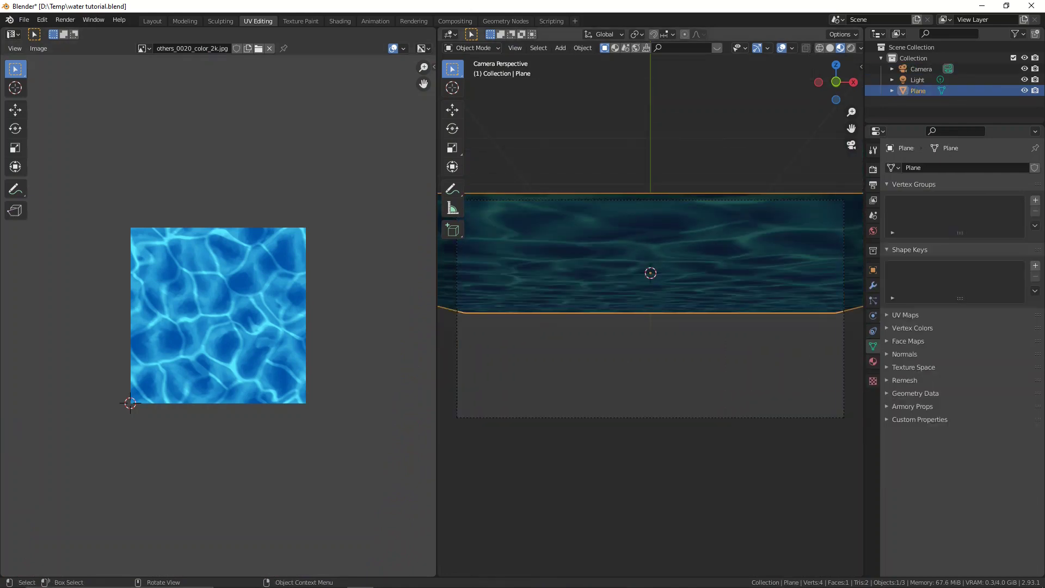
key("Tab")
left_click_drag(803, 336, 493, 278)
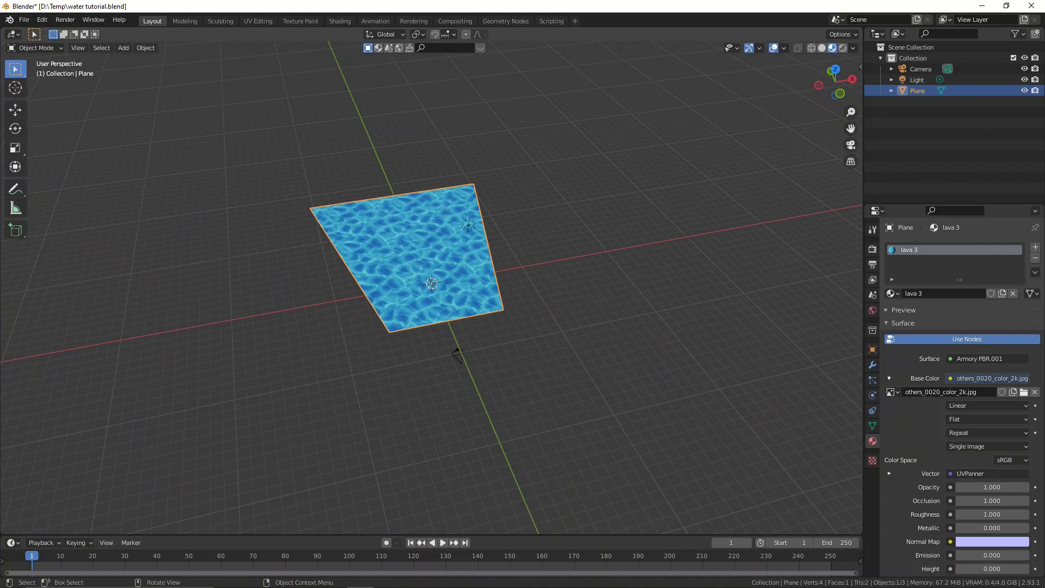
Select the entire plane mesh in Edit Mode and flip its normals toward the underside.
middle_click_drag(431, 287, 489, 217)
scroll(466, 259, "up", 2)
middle_click_drag(405, 275, 478, 305)
middle_click_drag(354, 302, 343, 293)
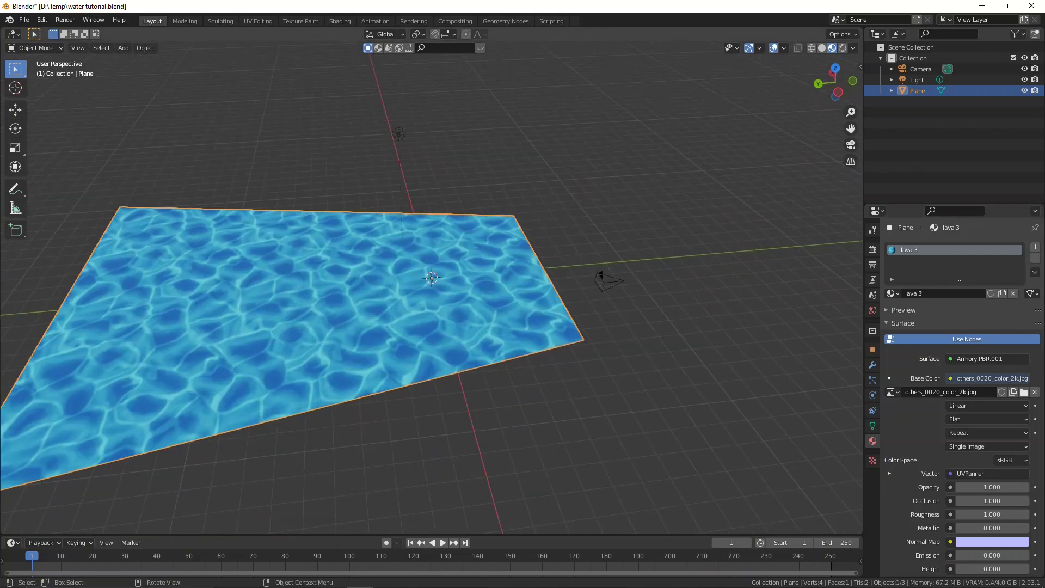
middle_click_drag(432, 278, 600, 302, "shift")
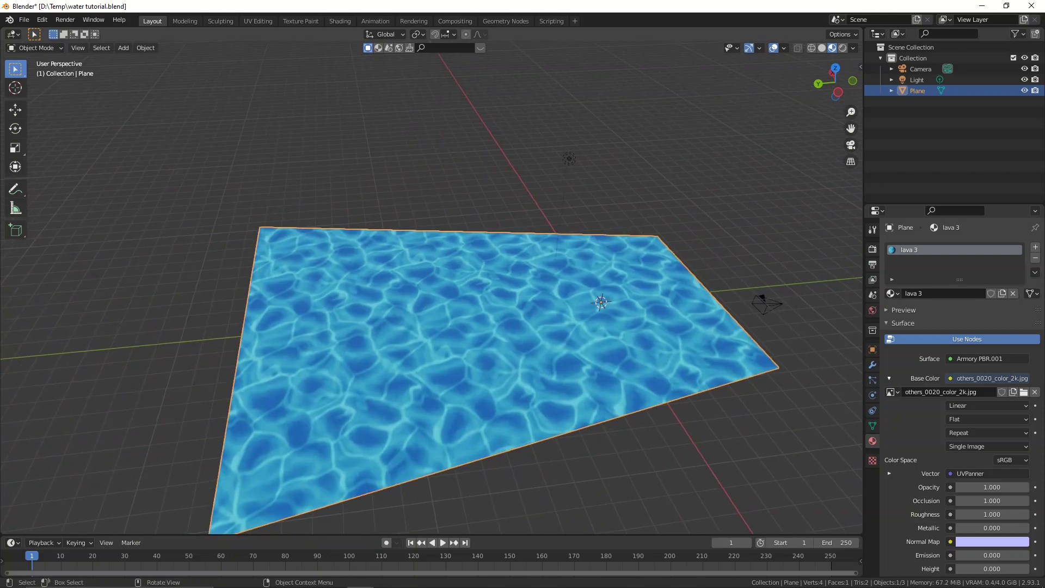
middle_click_drag(432, 289, 522, 272)
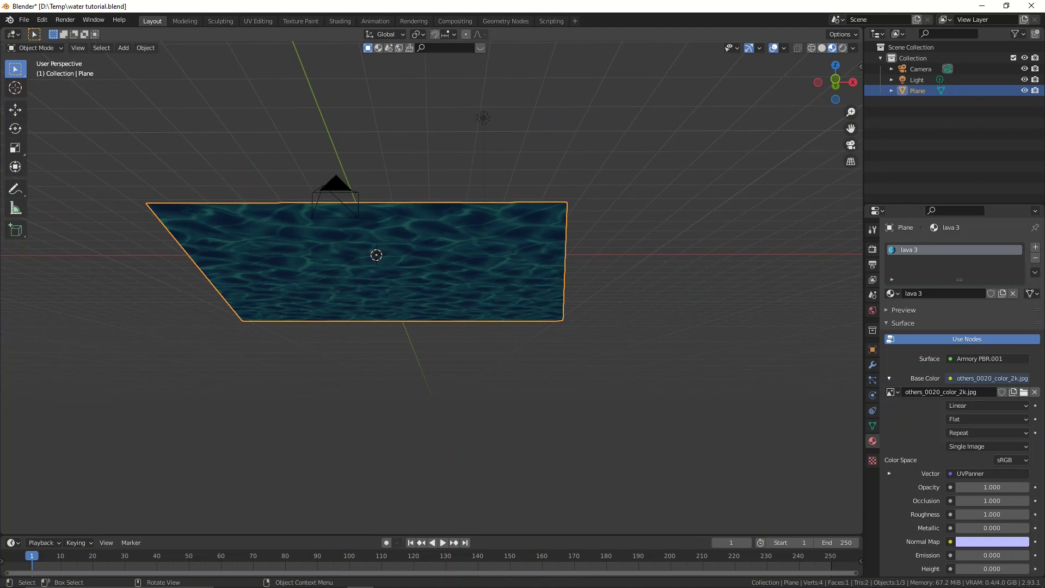
key("Tab")
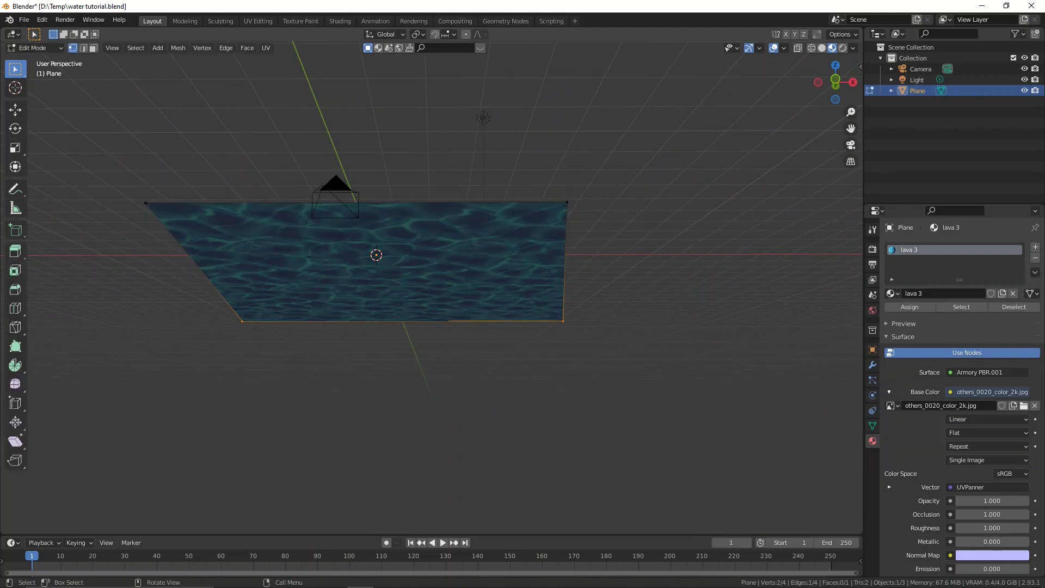
key("a")
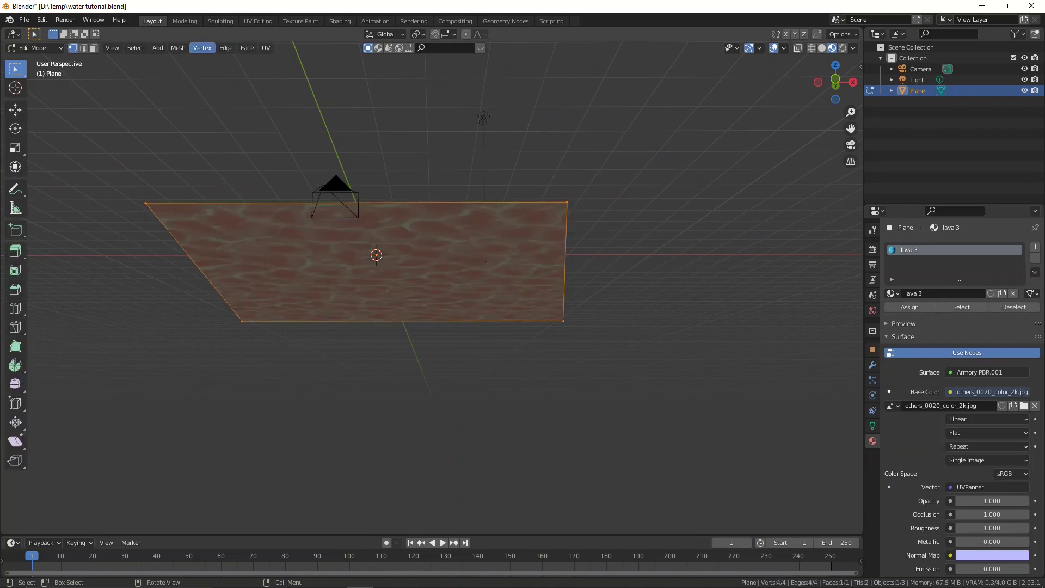
left_click(177, 48)
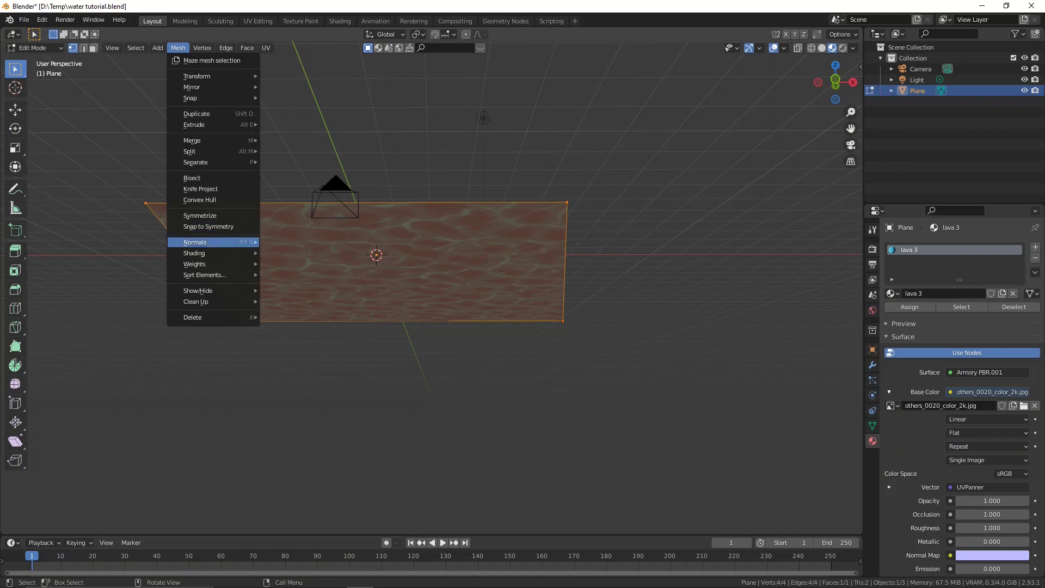
mouse_move(217, 243)
left_click(283, 242)
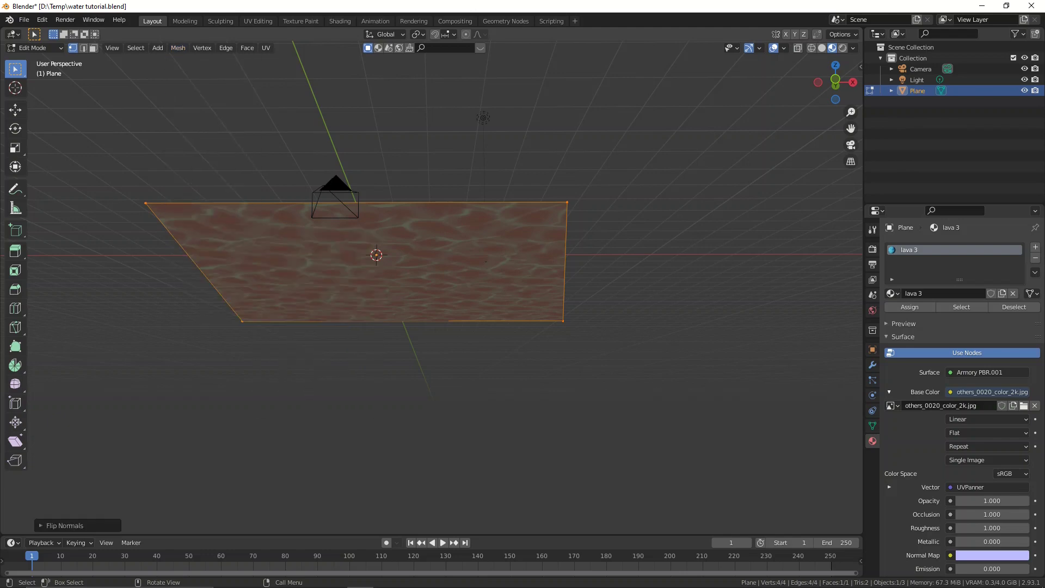
Leave Edit Mode and give the world background a Sky Texture colour using the Hosek / Wilkie model, with strength 1.4.
key("Tab")
mouse_move(431, 262)
middle_mouse_down()
mouse_move(486, 296)
mouse_move(462, 330)
mouse_move(435, 256)
middle_mouse_up()
left_click(871, 249)
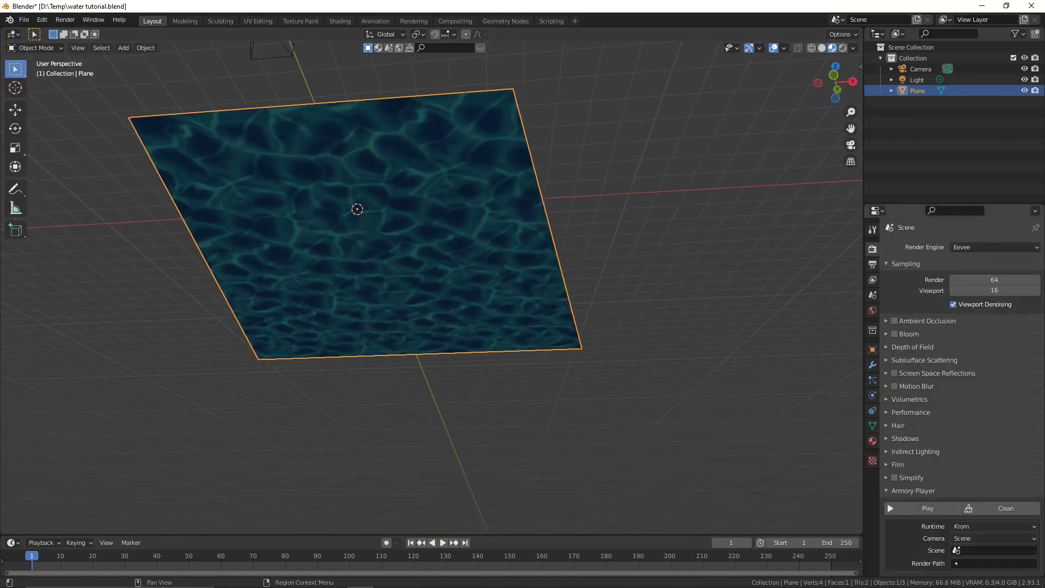
left_click(872, 310)
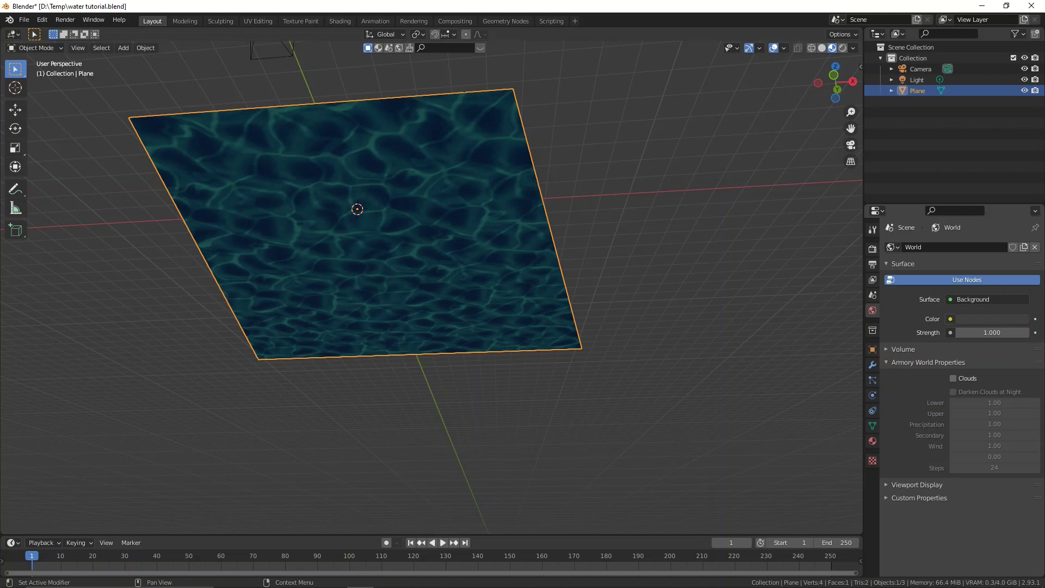
left_click(950, 319)
left_click(681, 438)
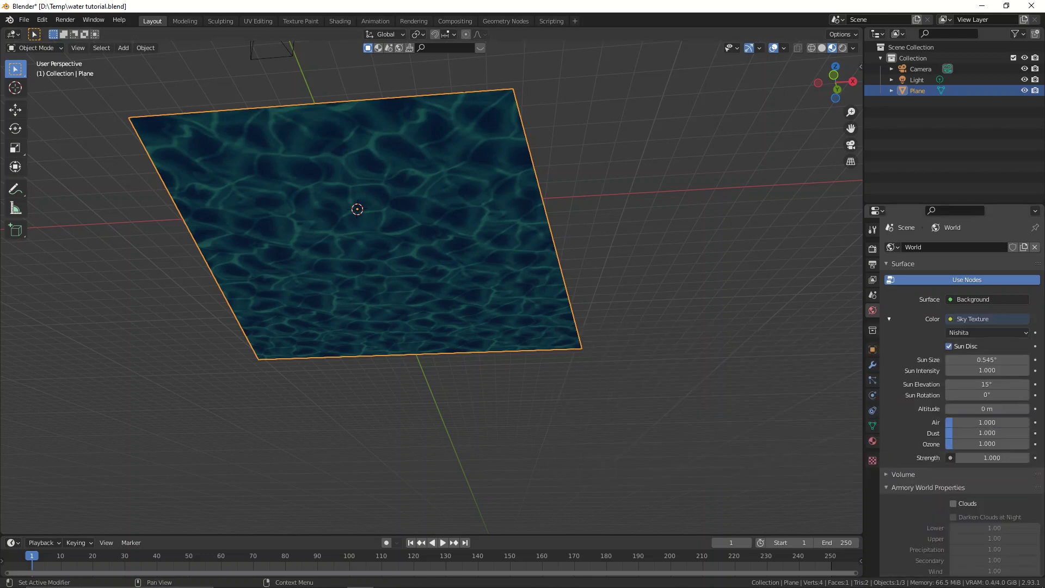
left_click(980, 332)
left_click(979, 357)
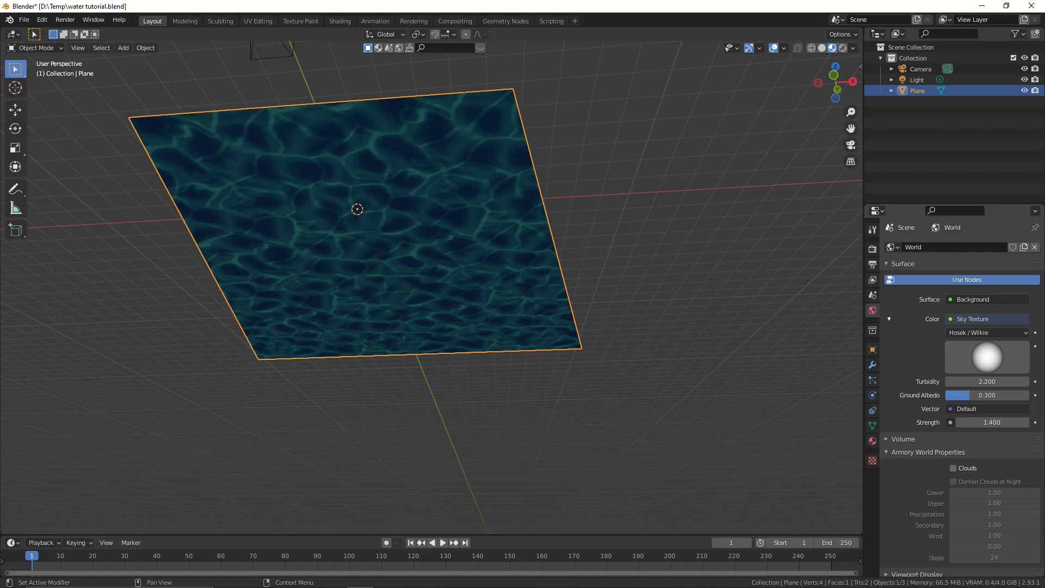
Clean the Armory project, play the scene to check the water, and close the player window.
left_click(873, 248)
left_click(969, 509)
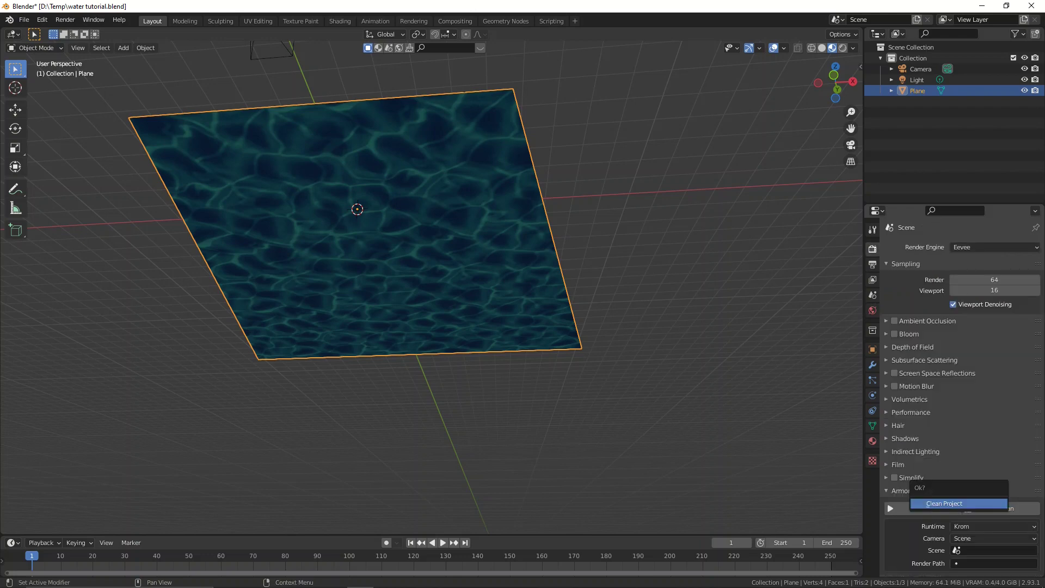
left_click(957, 504)
left_click(928, 507)
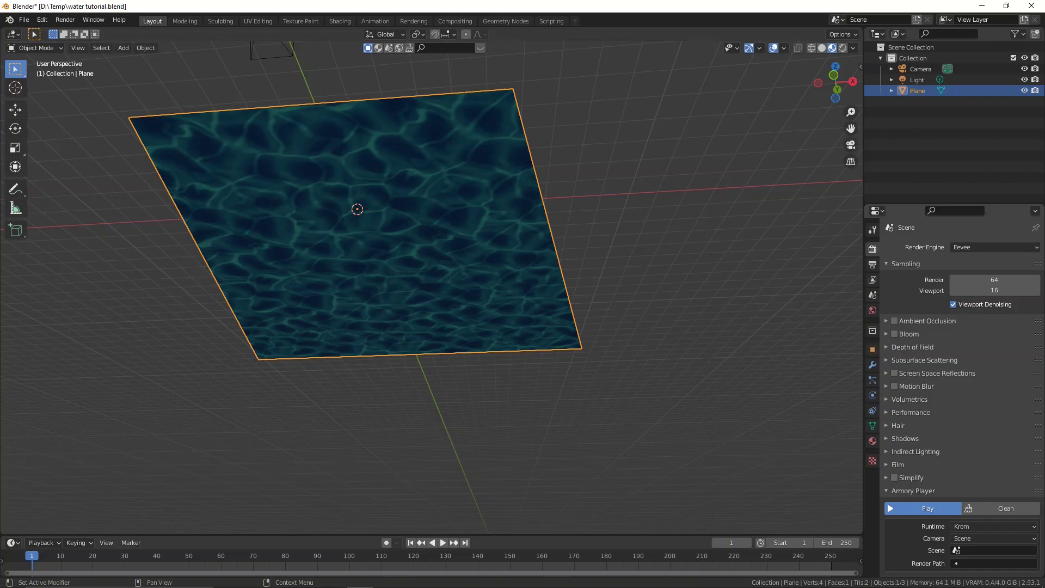
left_click(925, 509)
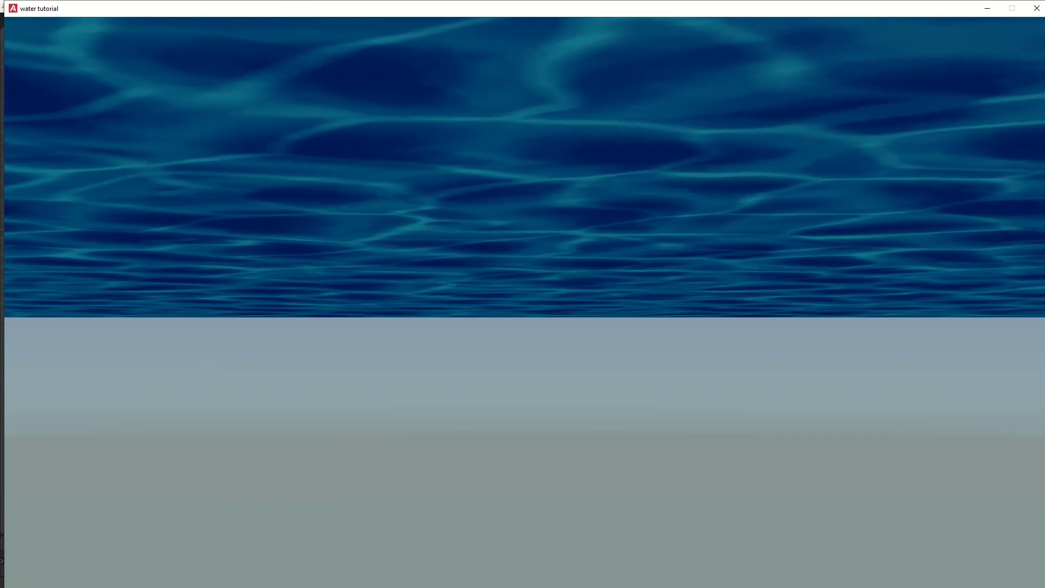
left_click(1035, 7)
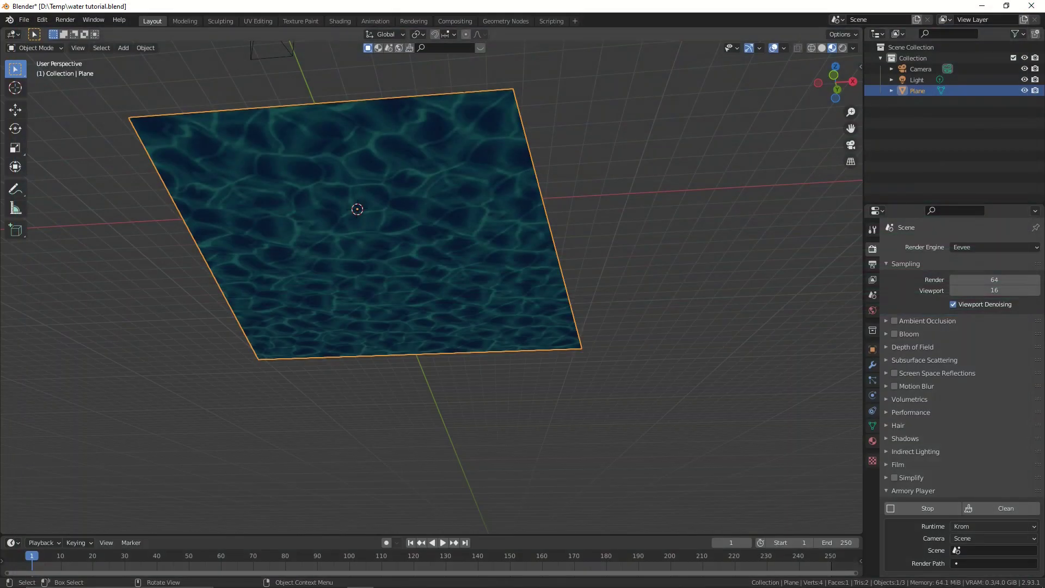
Enable Volumetric Fog in the Compositor settings of the Armory render path.
middle_click_drag(430, 272, 470, 317)
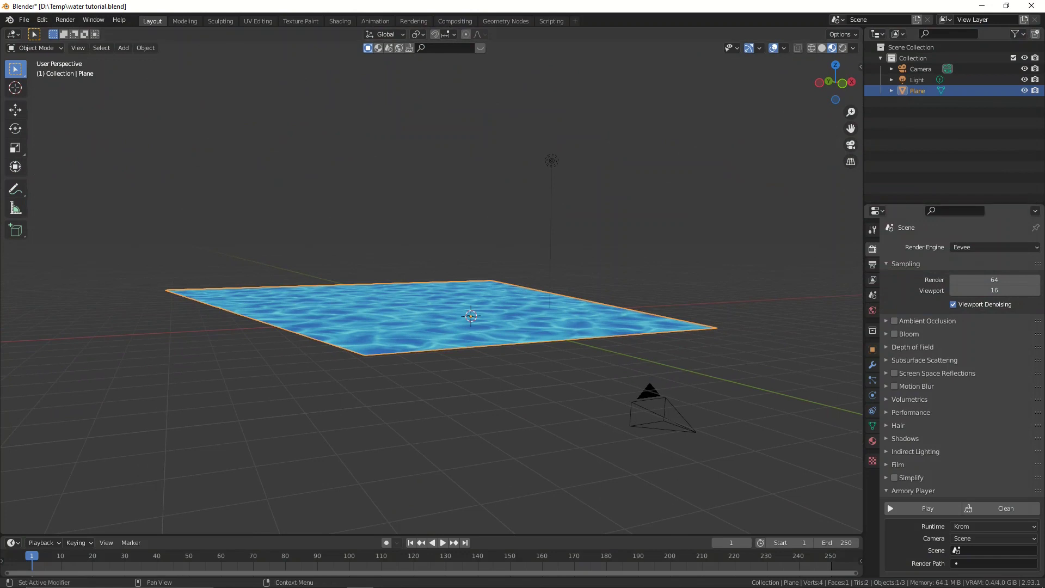
scroll(961, 381, "down", 4)
left_click(921, 518)
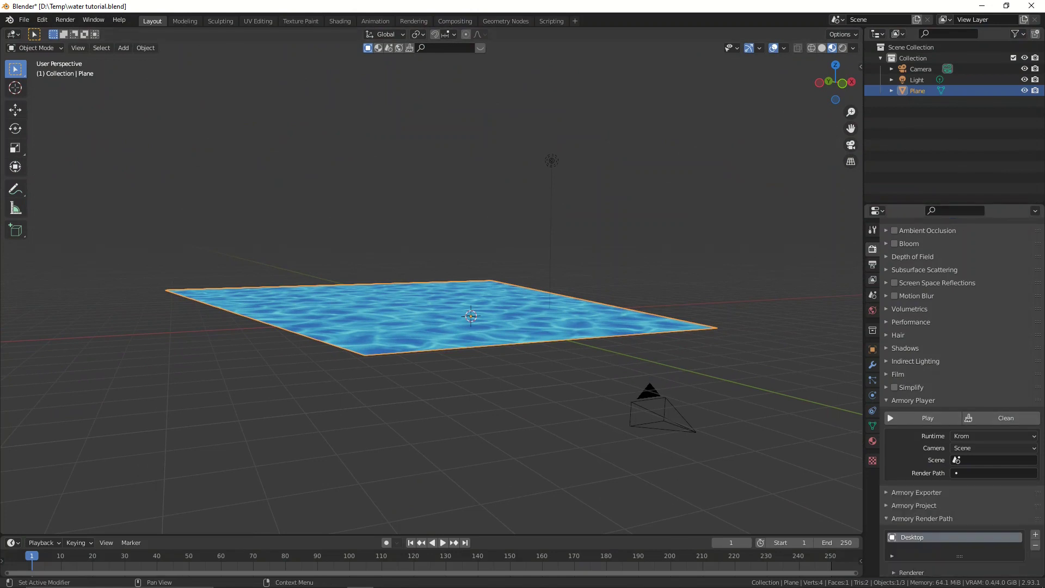
scroll(960, 408, "down", 5)
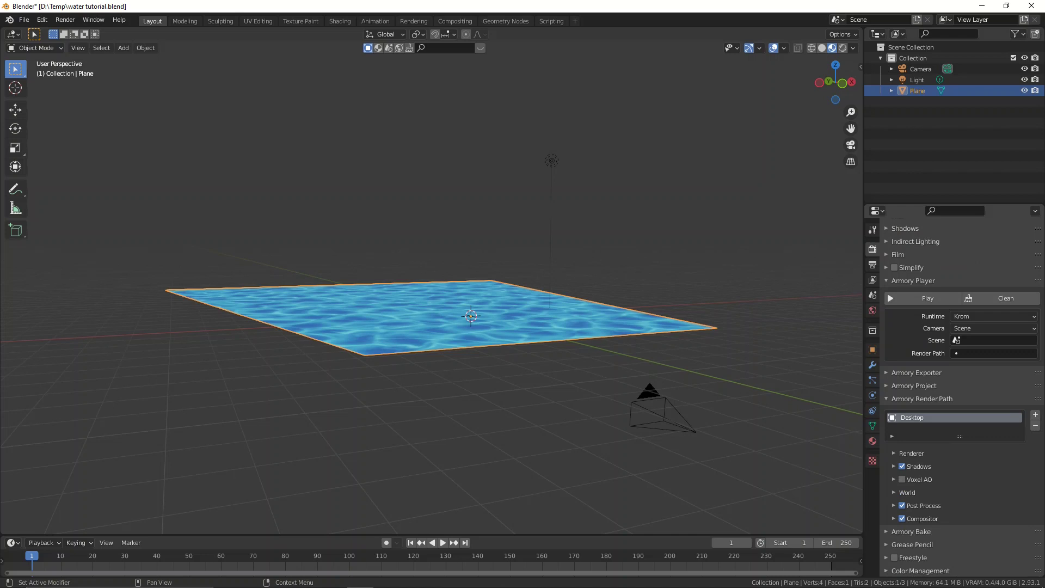
left_click(922, 518)
scroll(961, 408, "down", 9)
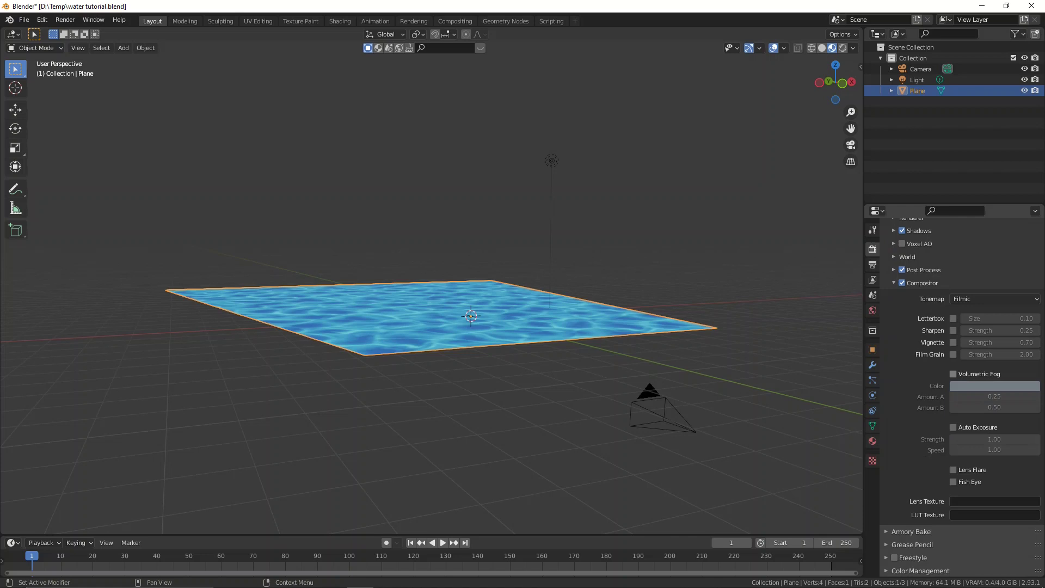
left_click(953, 374)
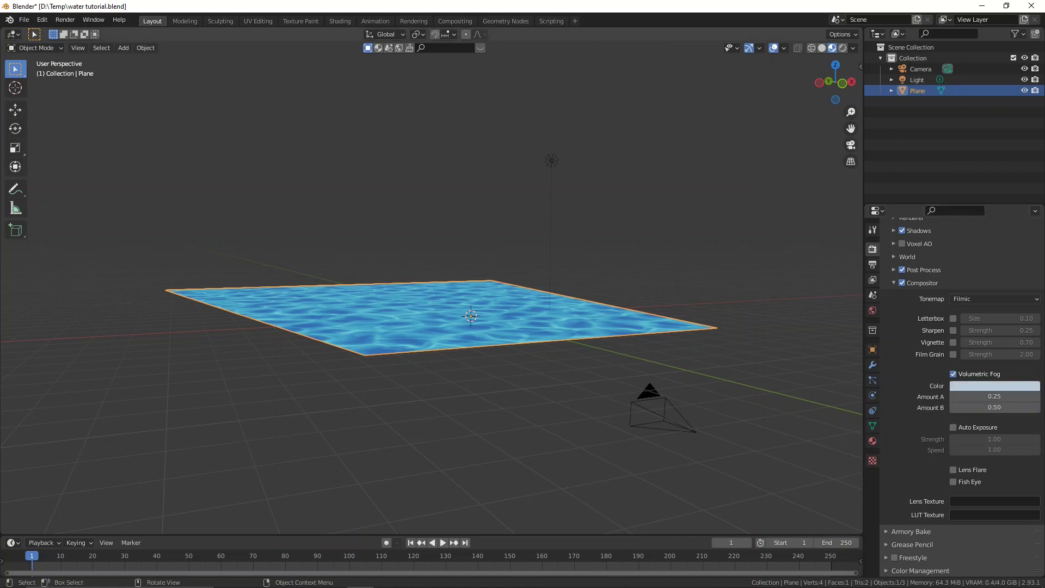
Look through the camera and change the volumetric fog colour to a saturated blue.
key("KP_0")
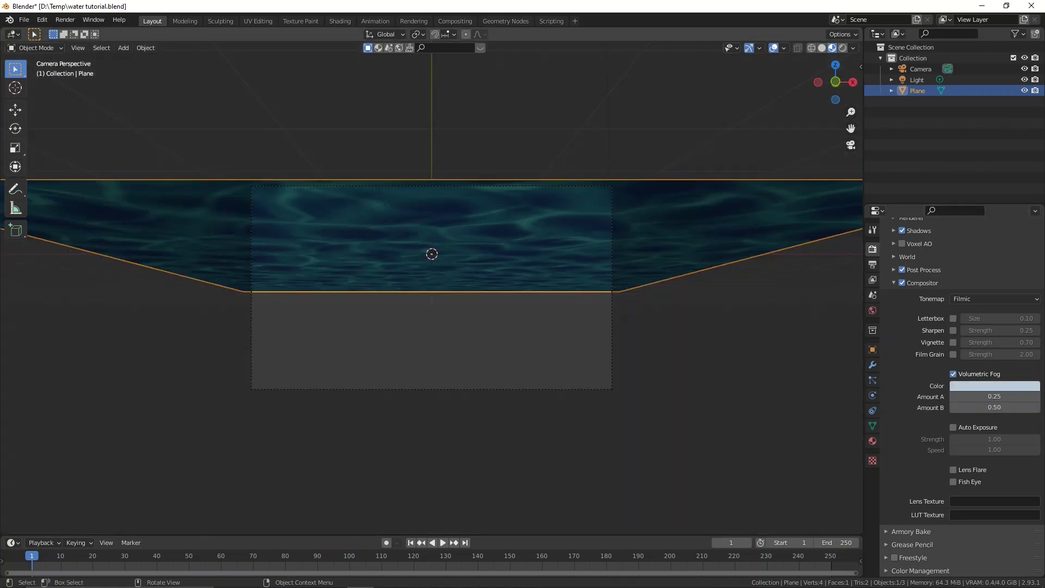
scroll(432, 287, "up", 2)
middle_click_drag(432, 288, 438, 342)
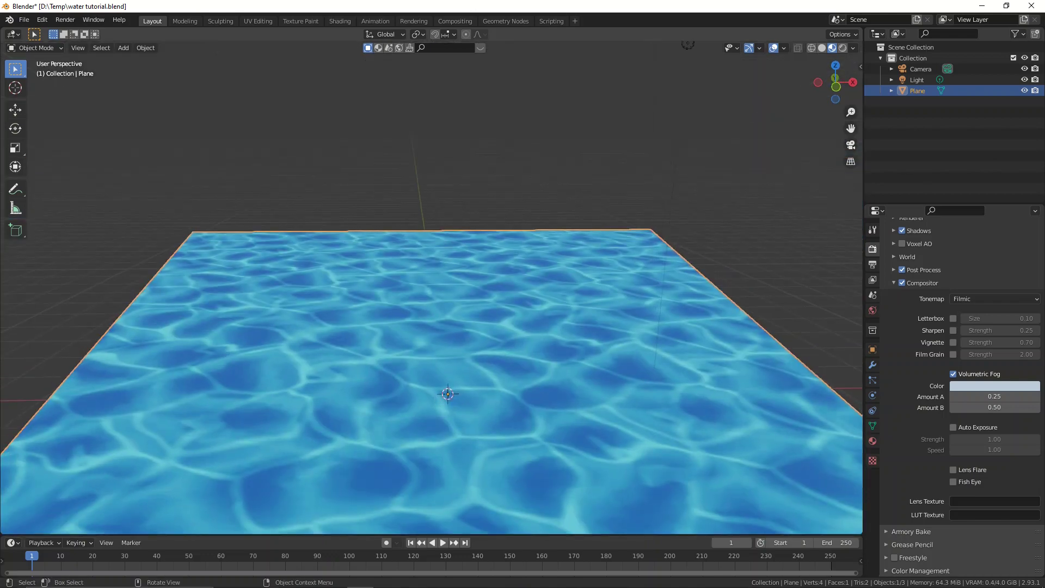
key("KP_0")
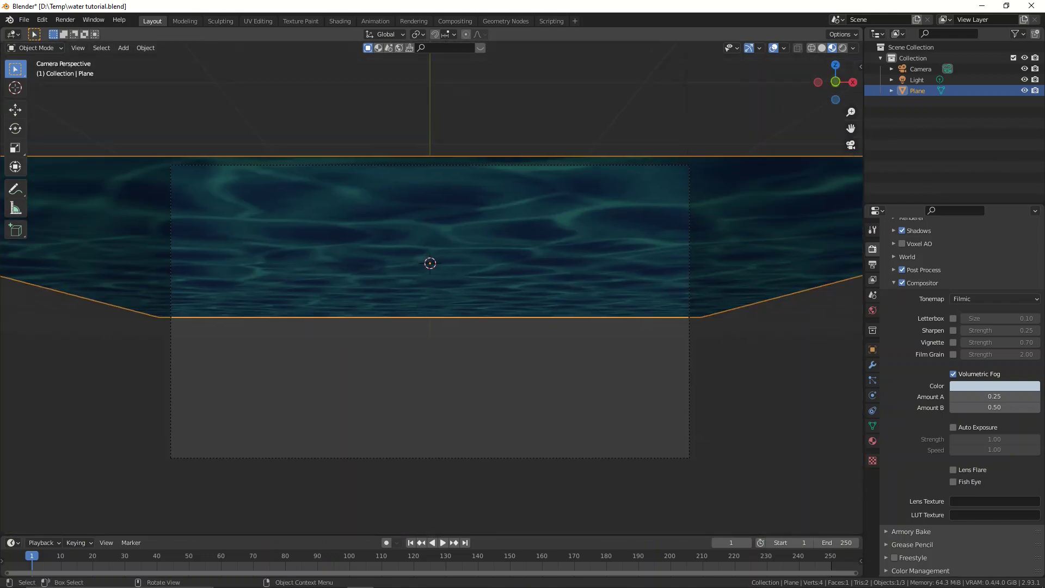
middle_click_drag(429, 258, 442, 237, "shift")
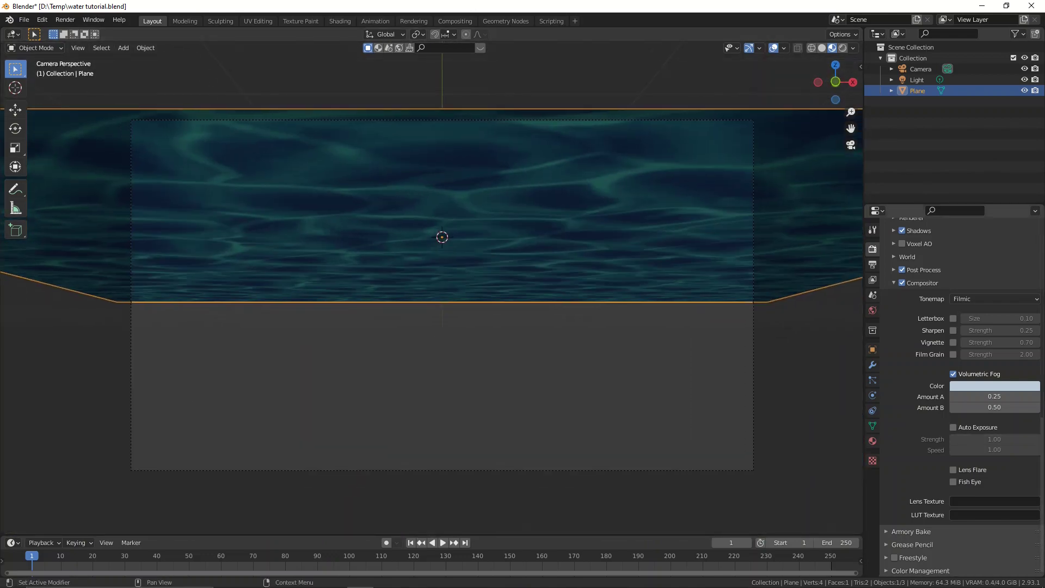
left_click(994, 385)
left_click_drag(985, 274, 1006, 248)
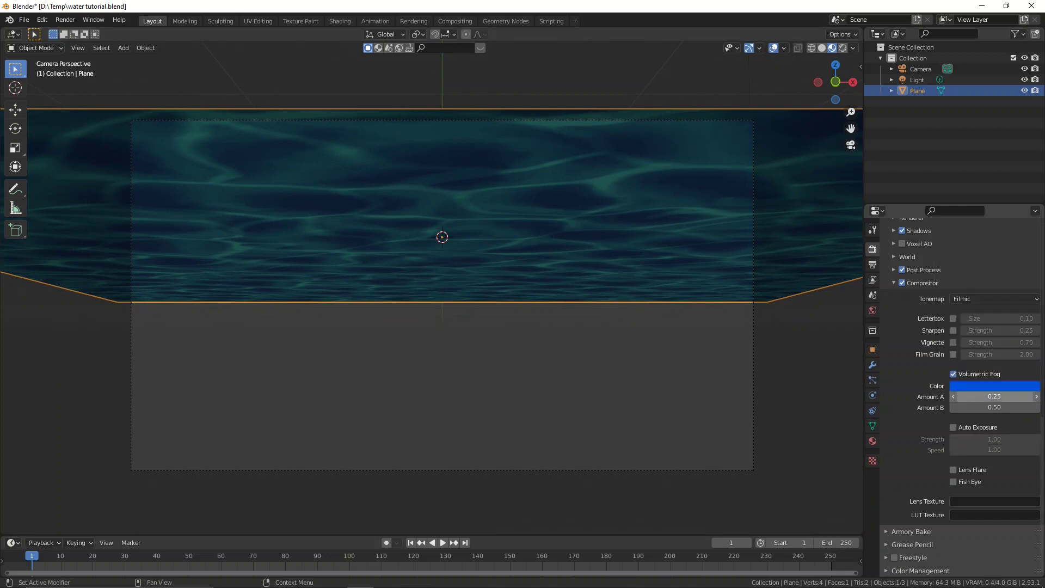
Set the volumetric fog's Amount A to 9 and Amount B to 15.
mouse_move(960, 397)
left_mouse_down()
mouse_move(960, 407)
mouse_move(967, 396)
mouse_move(953, 396)
left_mouse_up()
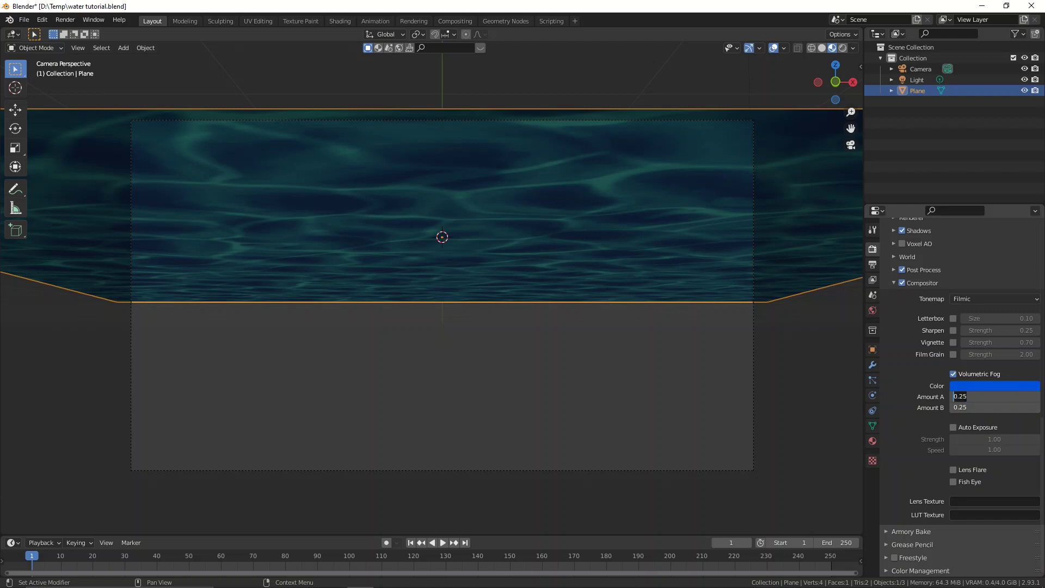
type("1")
key("Return")
left_click(994, 407)
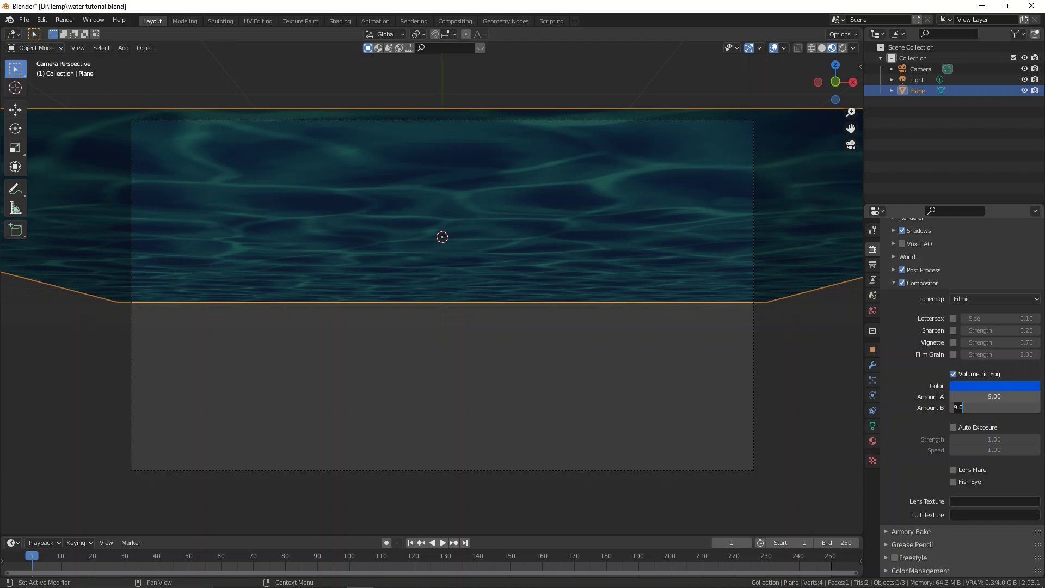
key("ctrl+a")
type("15")
key("Return")
Play the scene in the Armory player to check the blue volumetric fog.
scroll(962, 397, "up", 1)
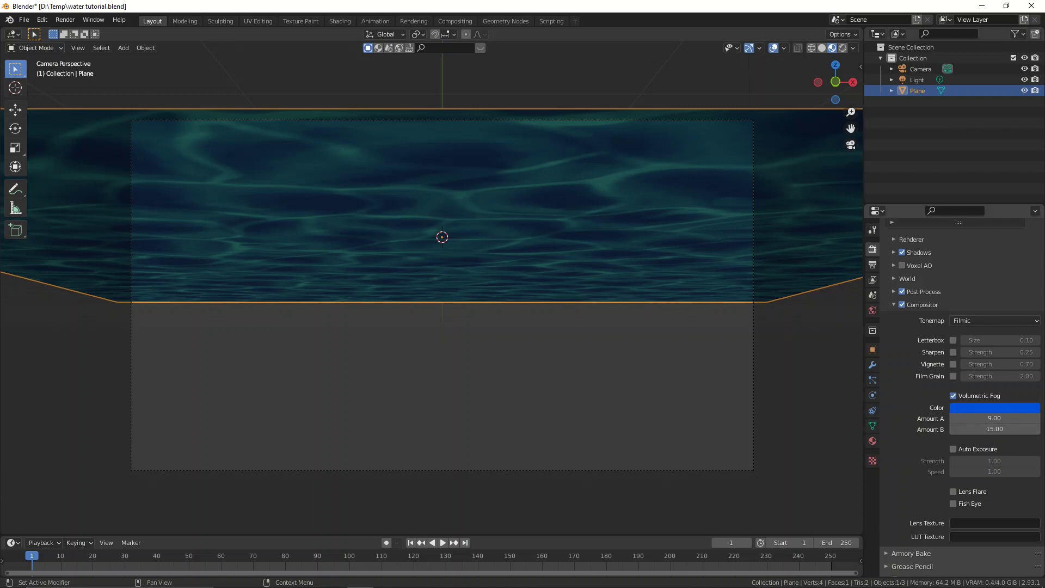
scroll(962, 396, "up", 12)
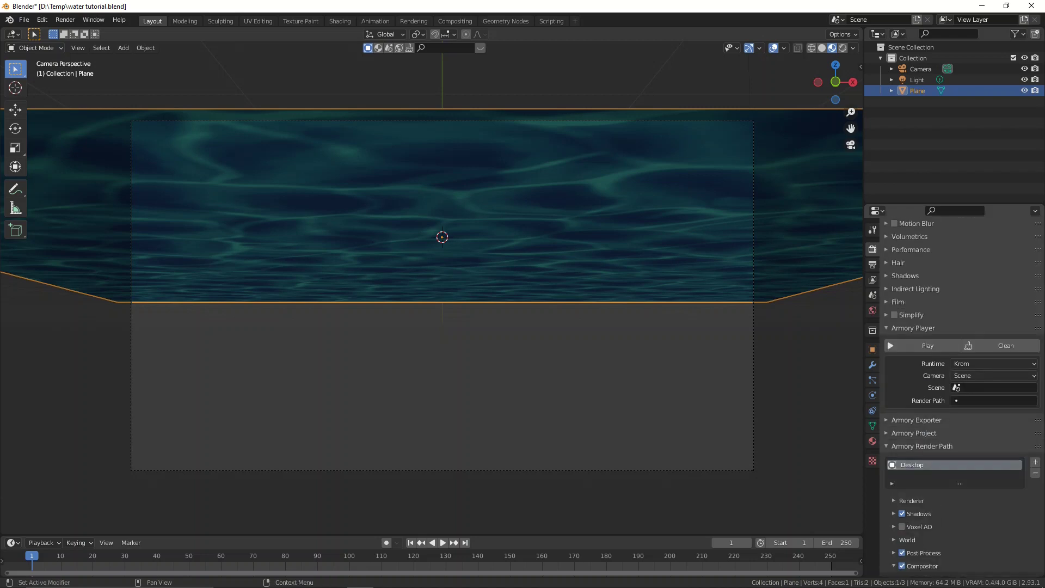
left_click(927, 346)
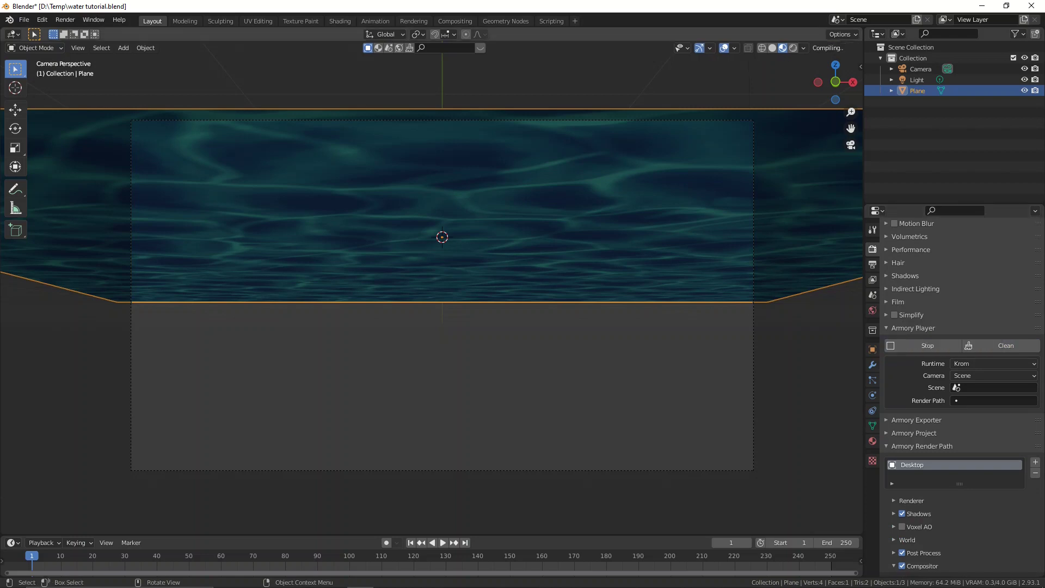